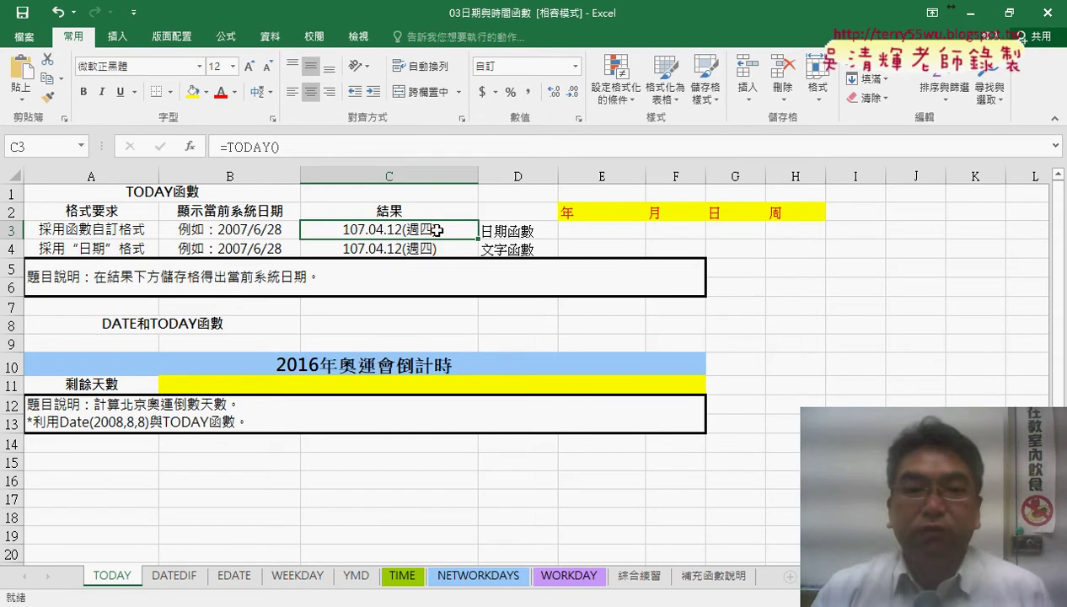
- Insert =YEAR(C3) into E3 under 年 from the 日期及時間 category, returning 2018
click(495, 233)
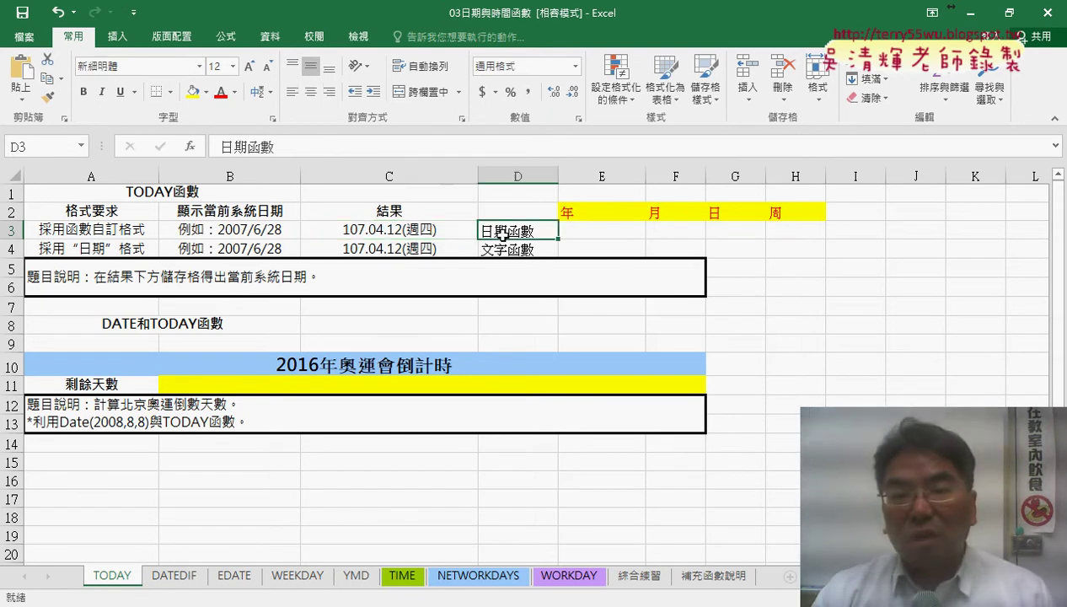
click(387, 233)
click(618, 235)
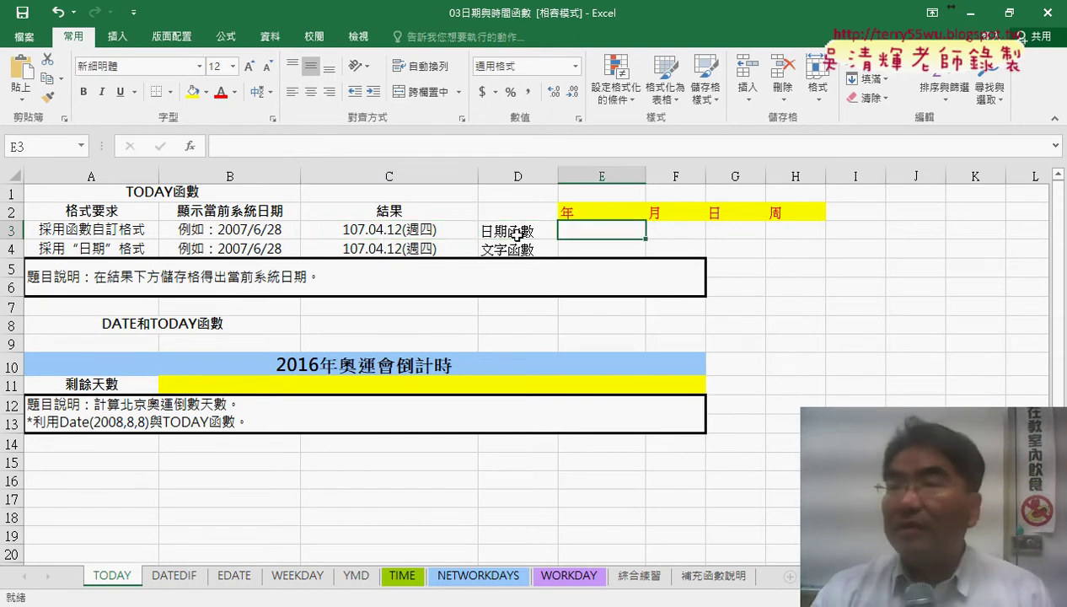
click(190, 146)
click(624, 237)
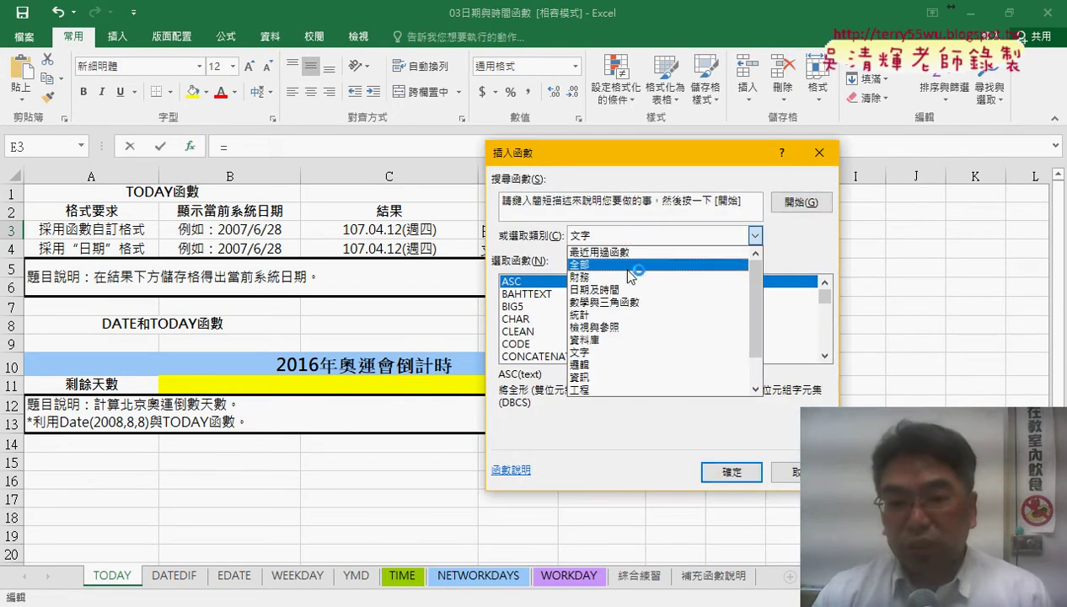
click(639, 289)
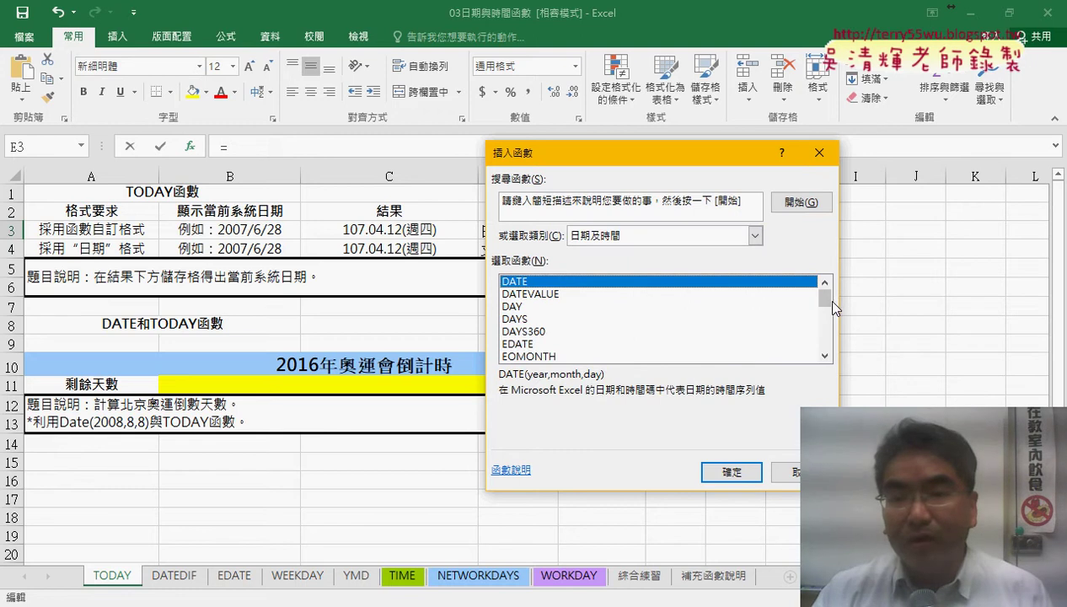
drag(831, 299, 826, 347)
double_click(573, 342)
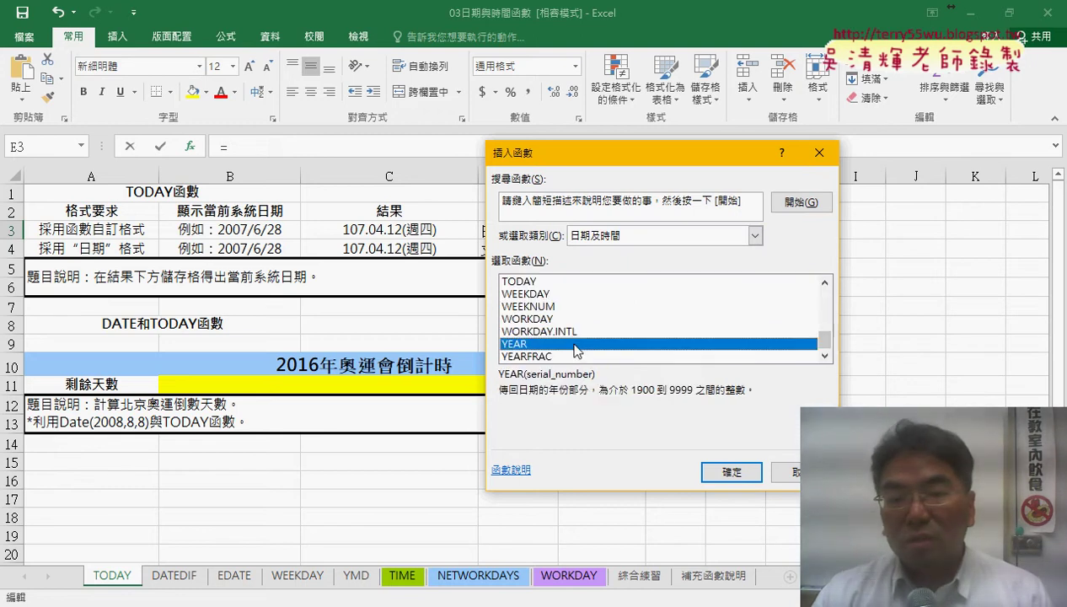
click(397, 233)
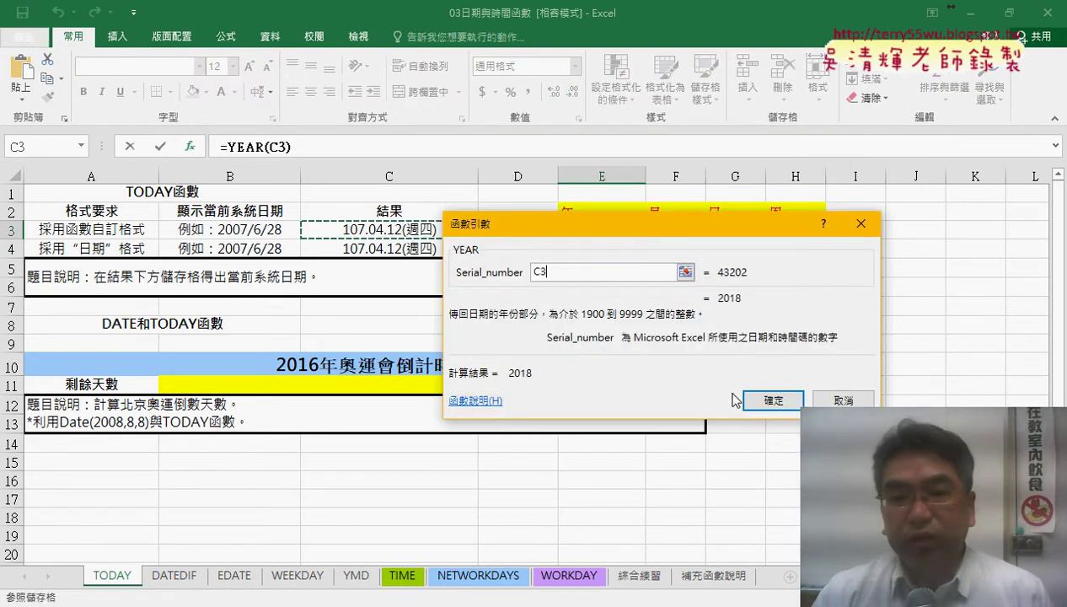
click(768, 400)
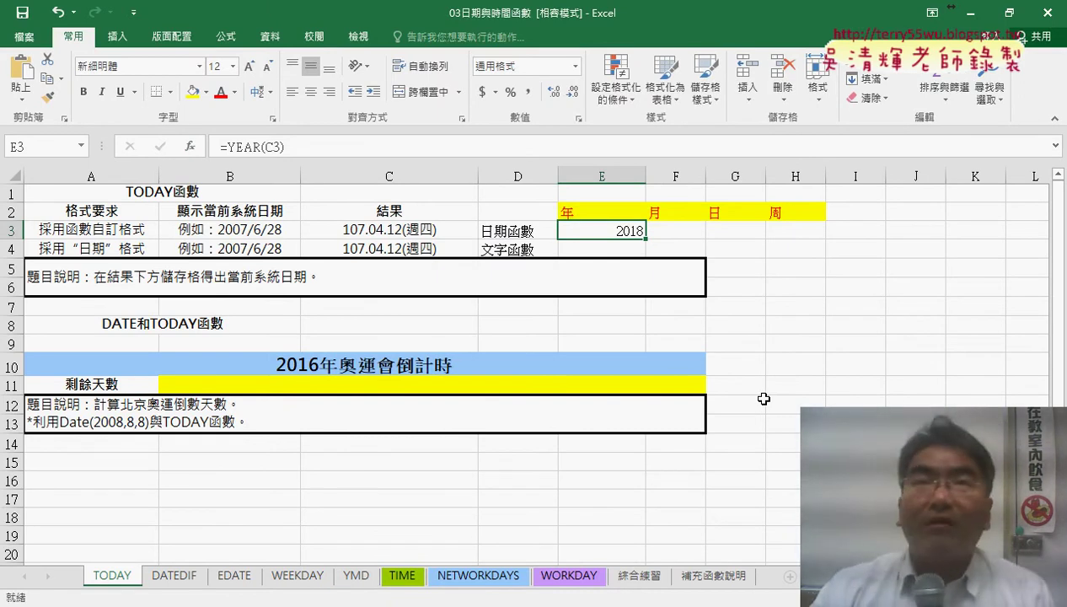
click(414, 145)
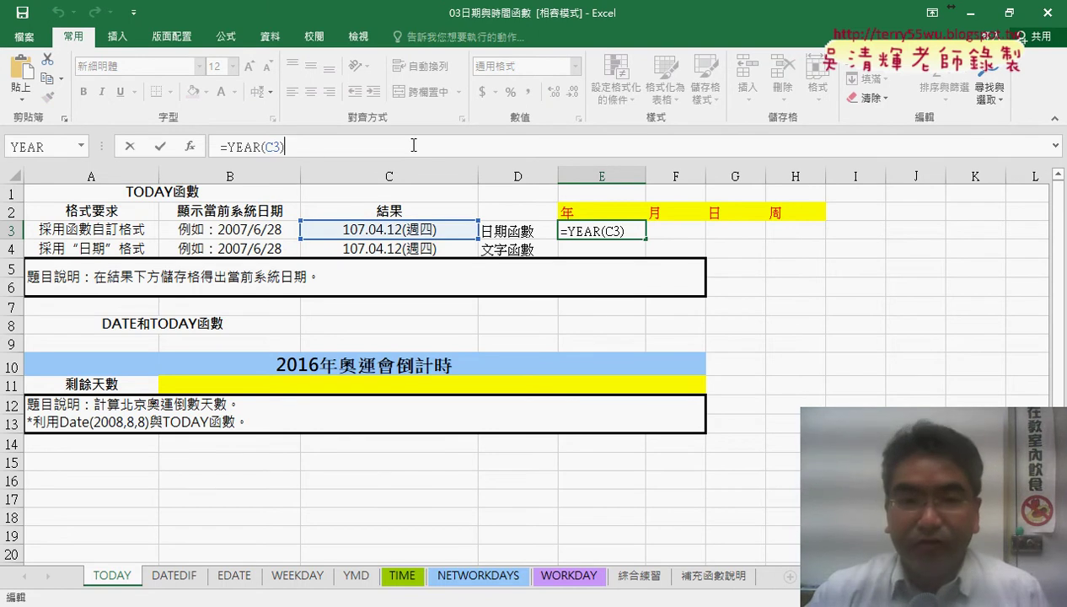
- Subtract 1911 in E3's formula to make =YEAR(C3)-1911, and widen column E
text(-)
text(1911)
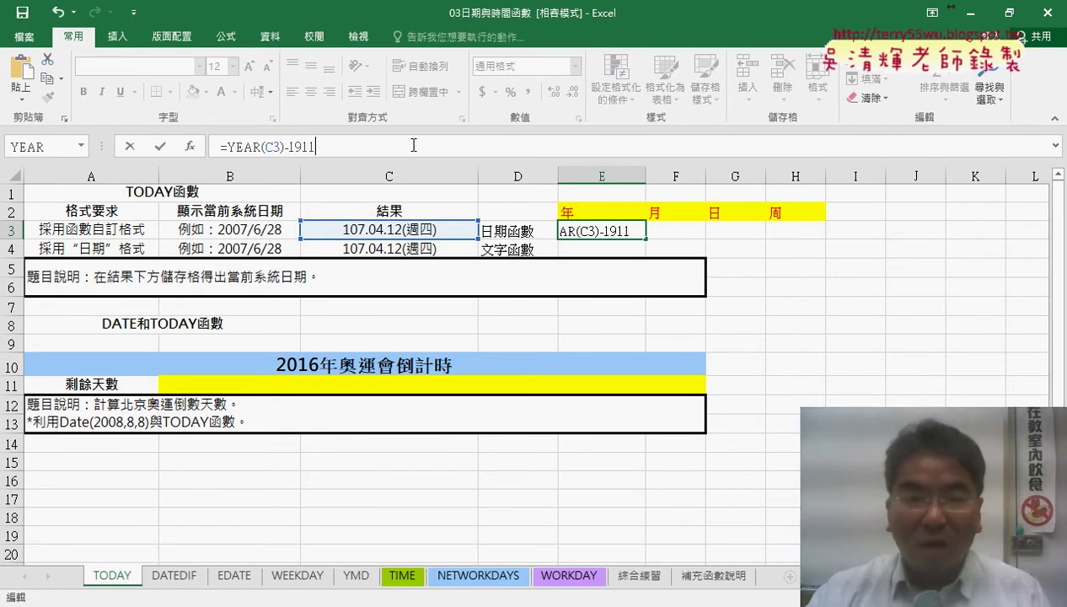
key(Return)
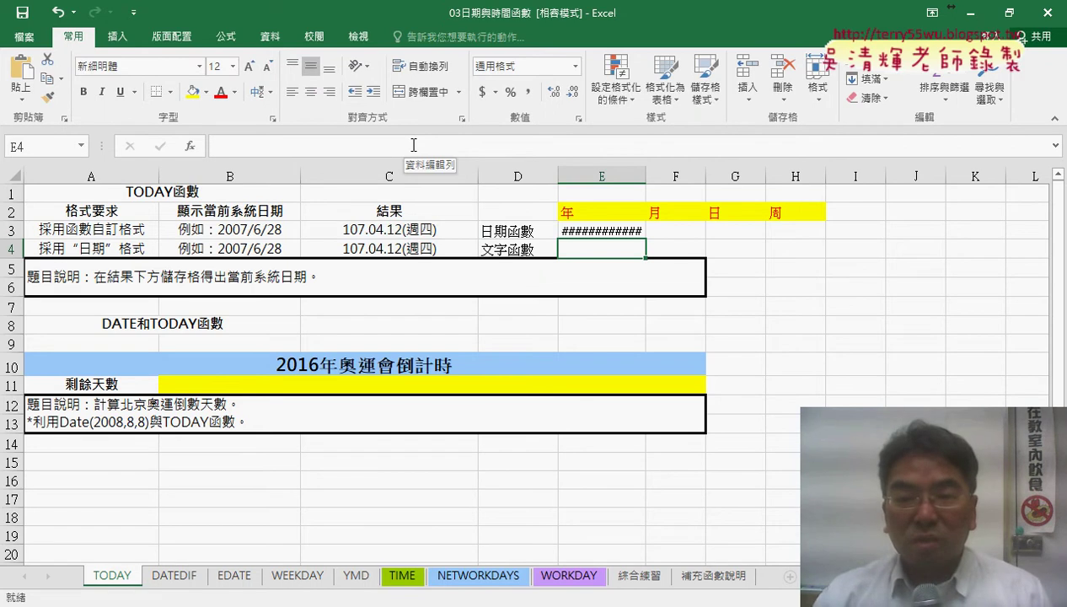
drag(646, 176, 691, 177)
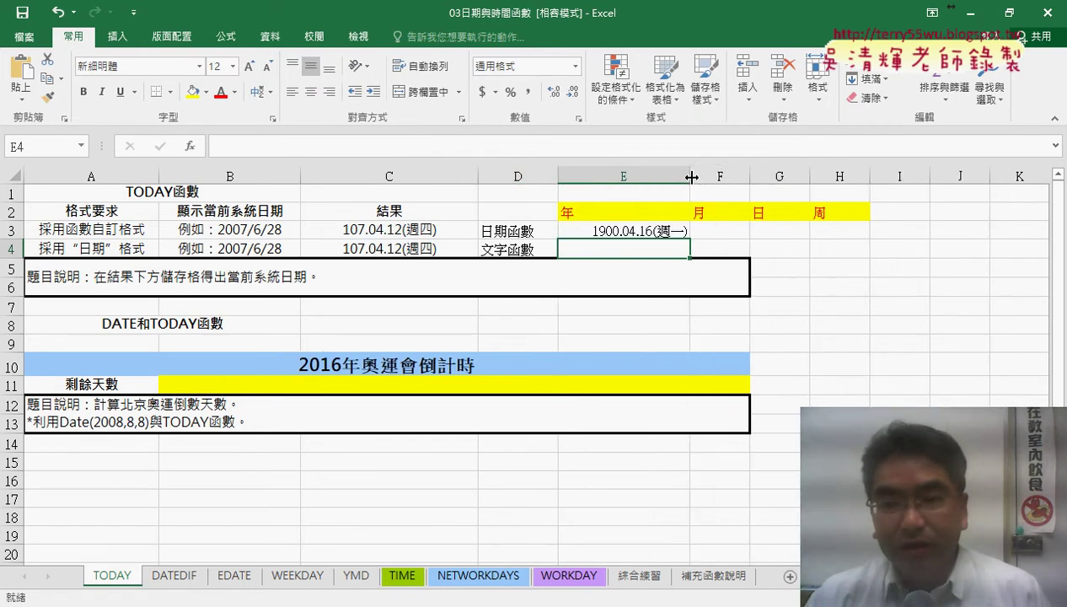
- Give E3 the General (通用格式) number format so it shows 107, then narrow column E
click(653, 231)
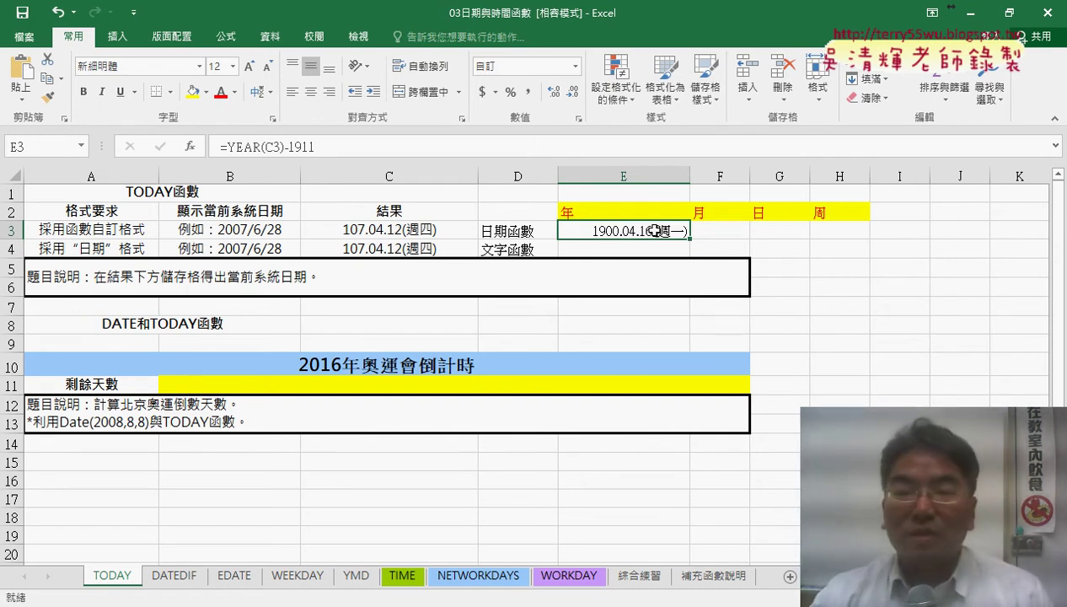
right_click(654, 230)
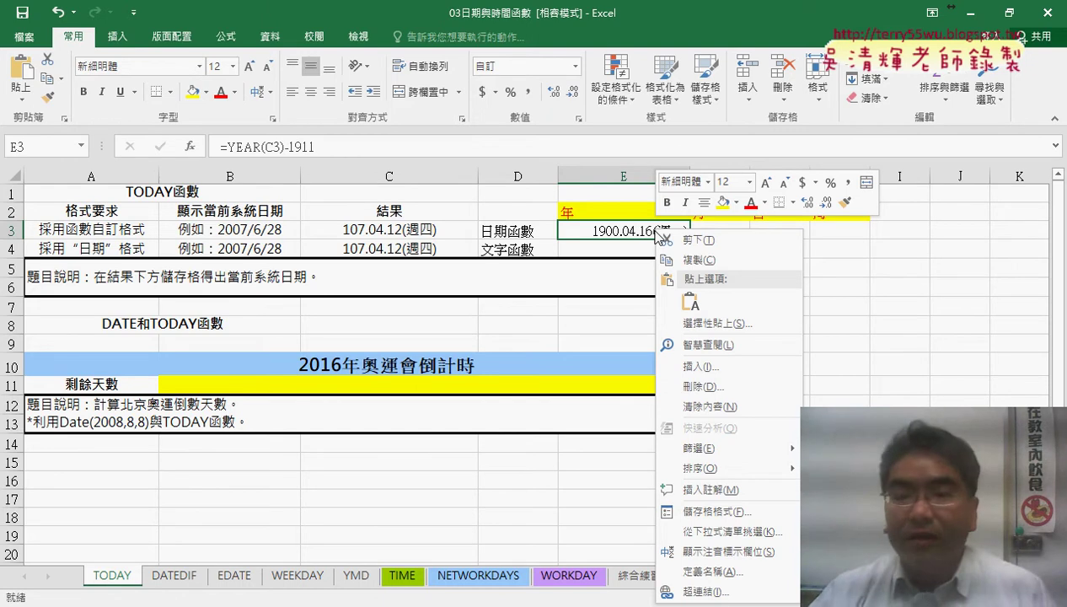
click(700, 511)
click(520, 242)
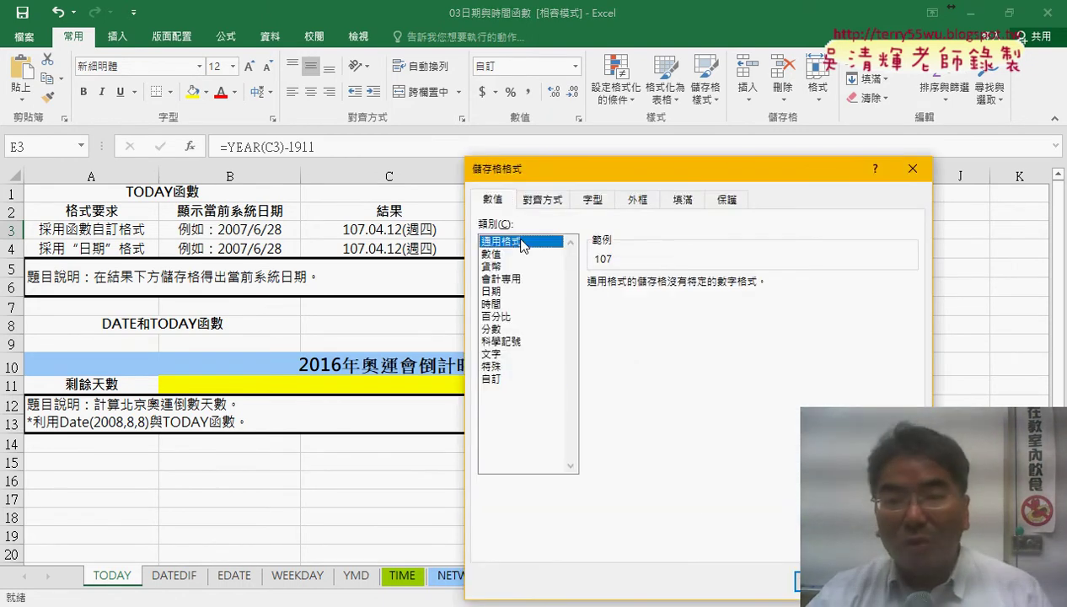
key(Return)
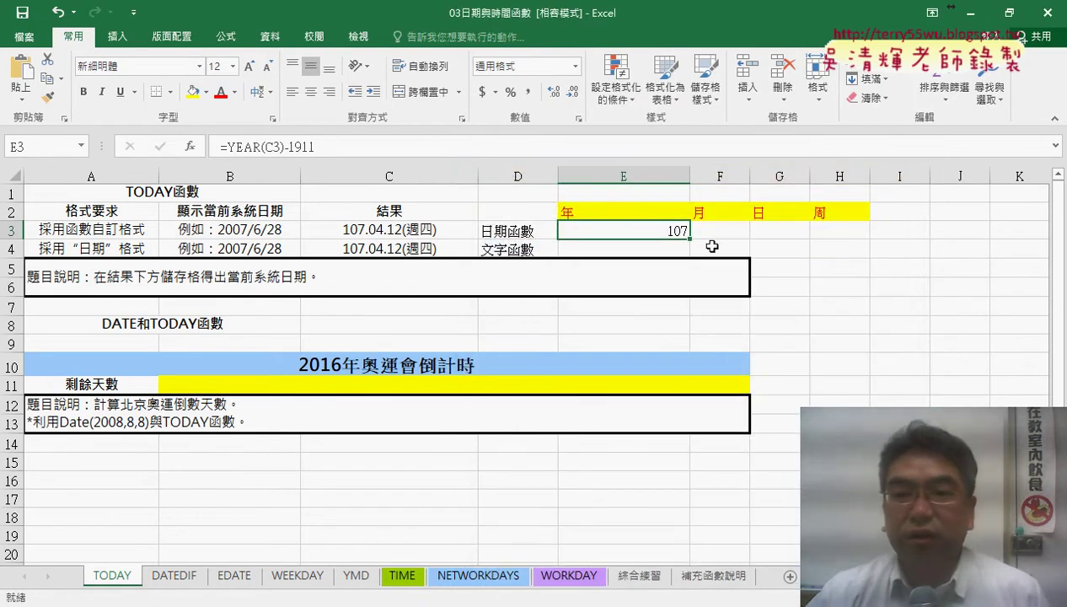
drag(690, 176, 655, 176)
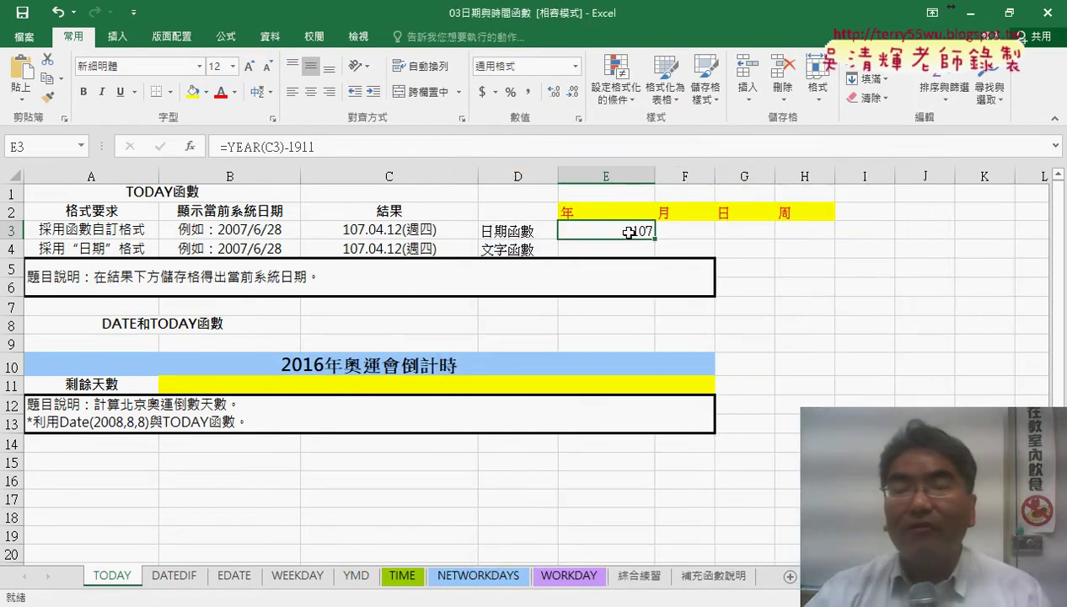
- Insert =MONTH(C3) into F3 under the 月 heading, showing 4
click(685, 231)
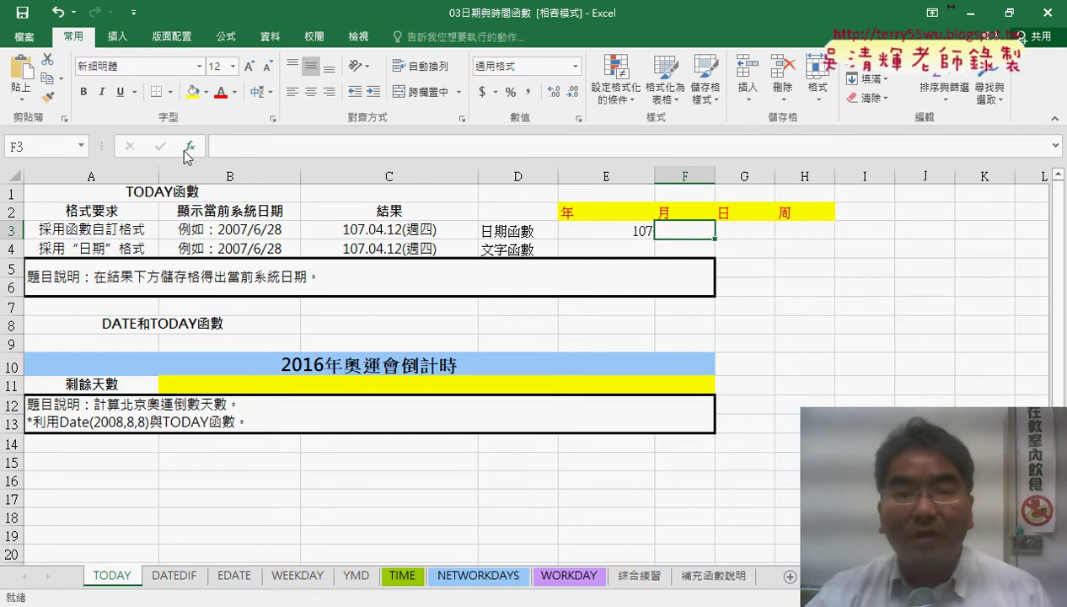
click(189, 147)
drag(829, 306, 826, 314)
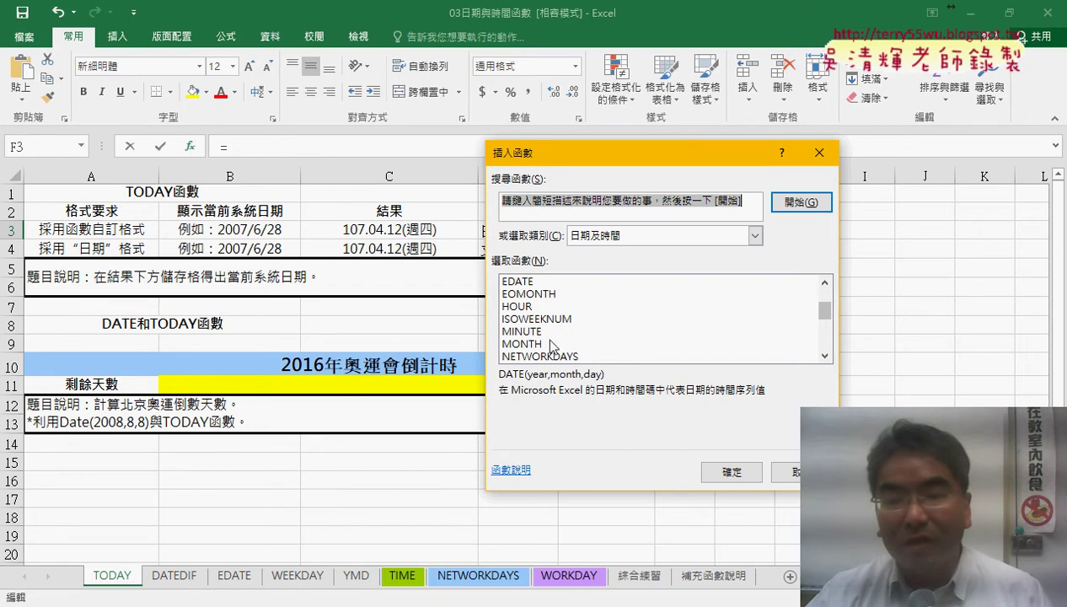
double_click(548, 344)
click(409, 230)
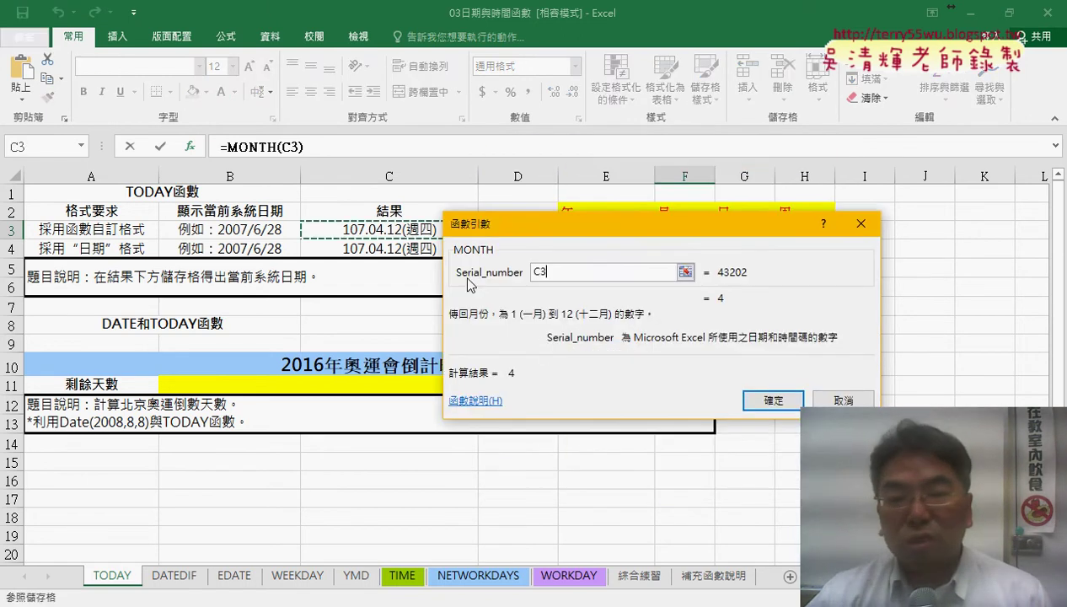
click(773, 400)
- Insert =DAY(C3) into G3 under the 日 heading, showing 12
click(744, 231)
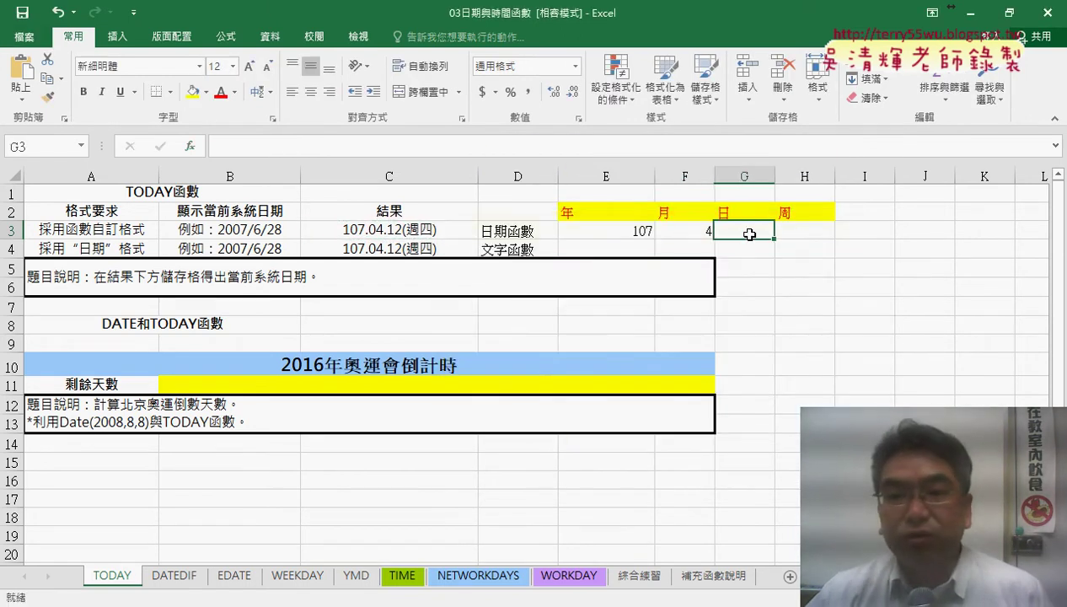
click(189, 148)
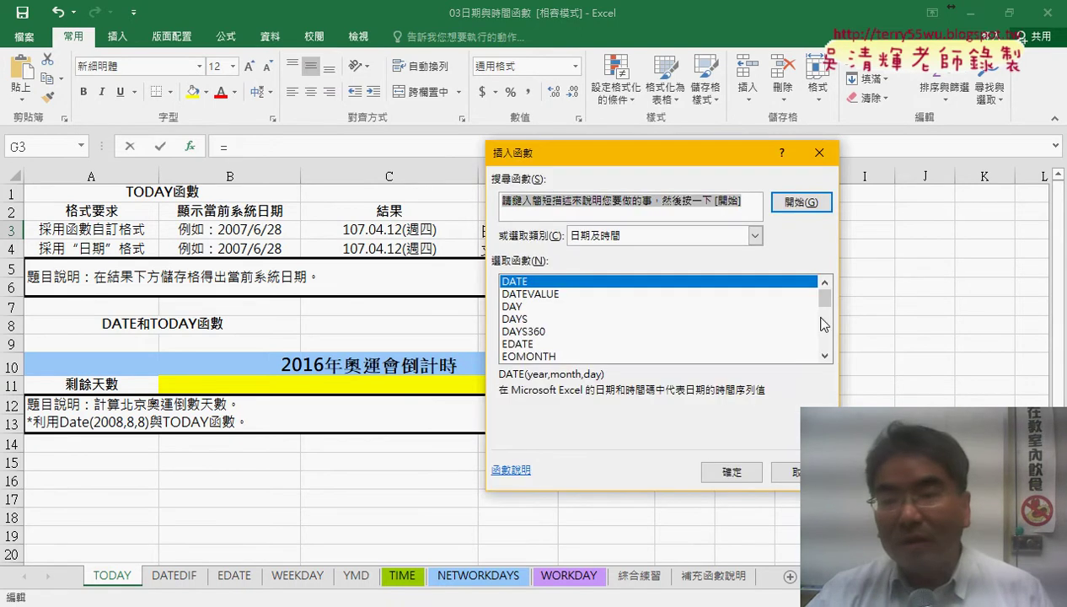
scroll(827, 305, down, 1)
click(539, 294)
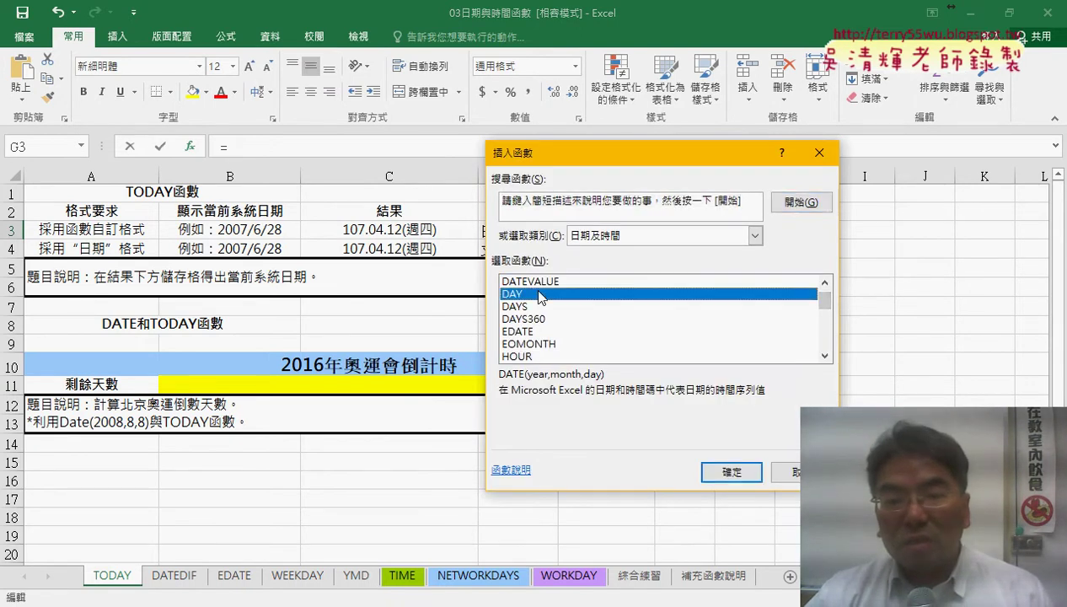
double_click(541, 295)
click(376, 233)
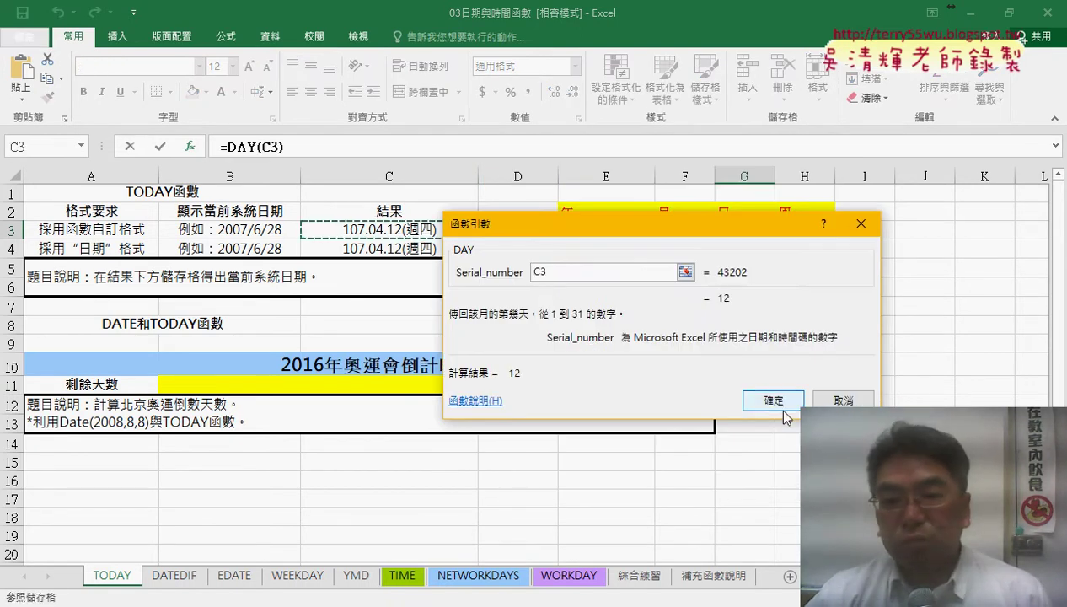
click(771, 401)
click(811, 233)
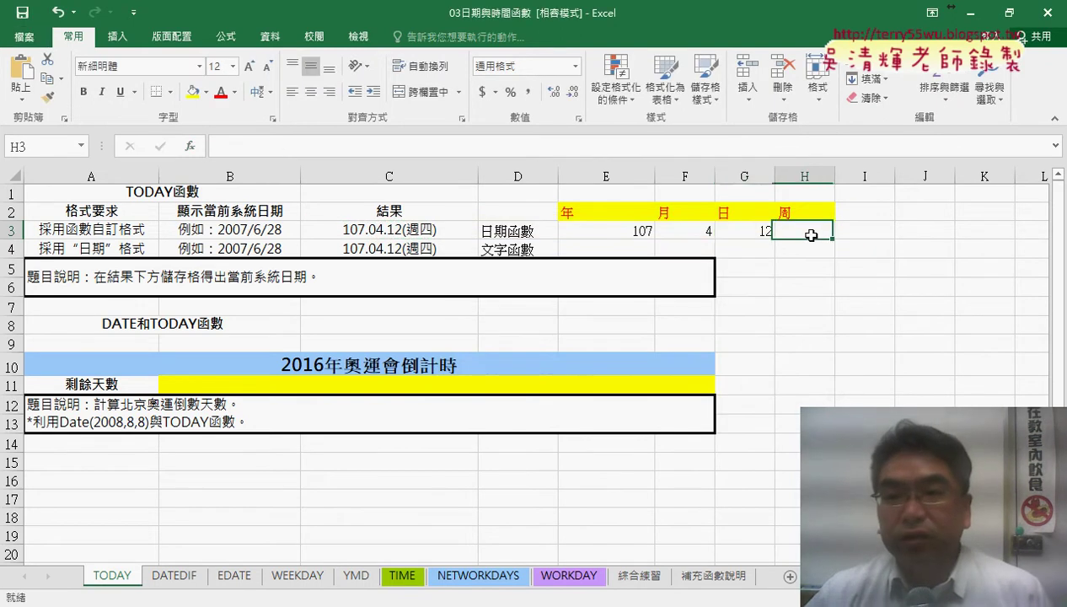
- Insert =WEEKDAY(C3) into H3 under 周, returning 5; then dismiss H3's context menu
click(192, 146)
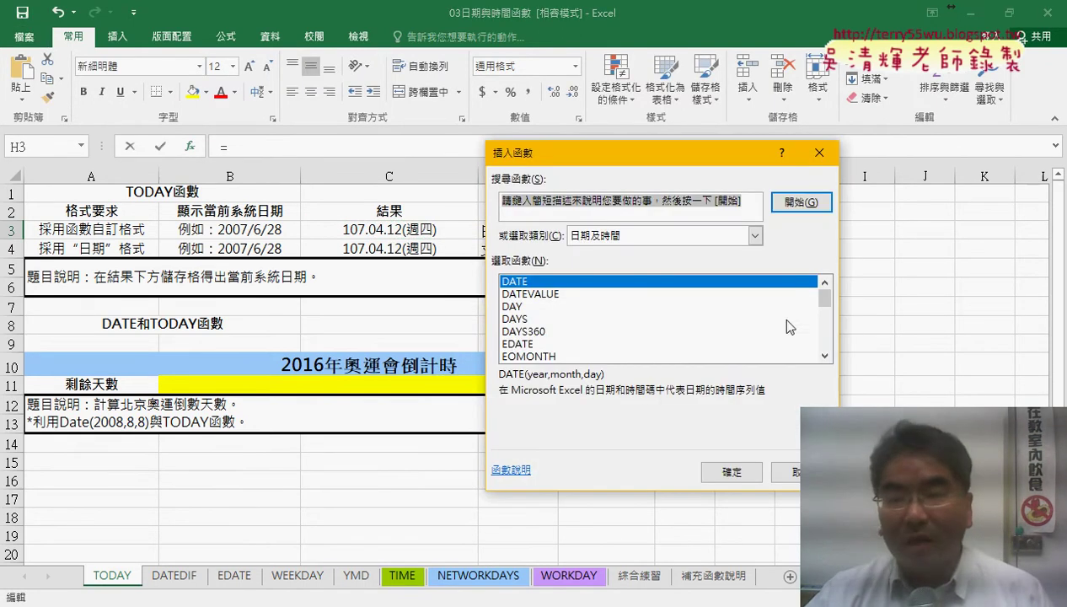
drag(830, 303, 821, 341)
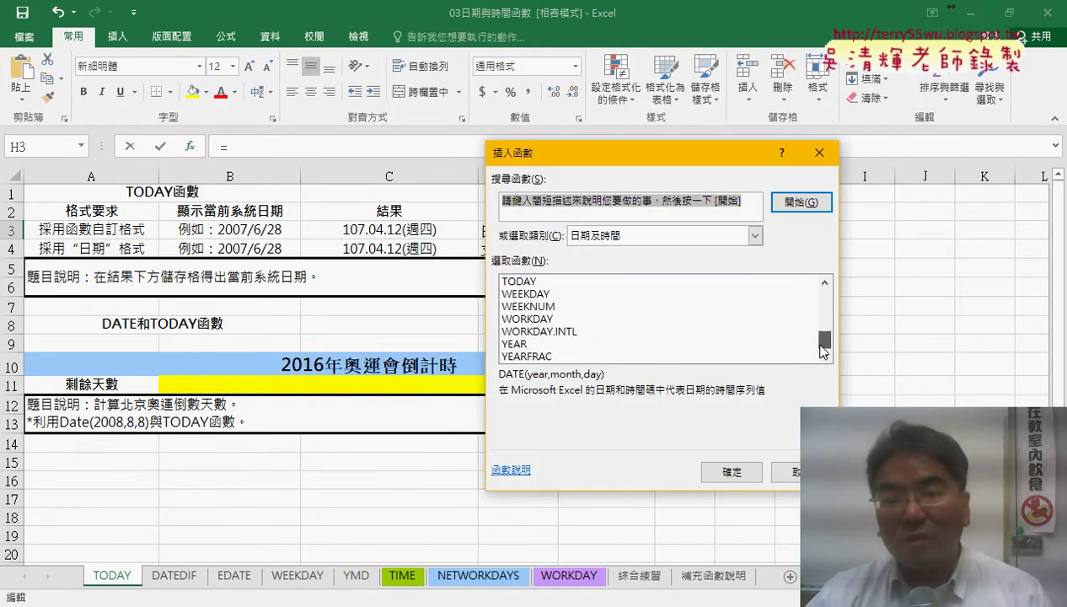
double_click(527, 293)
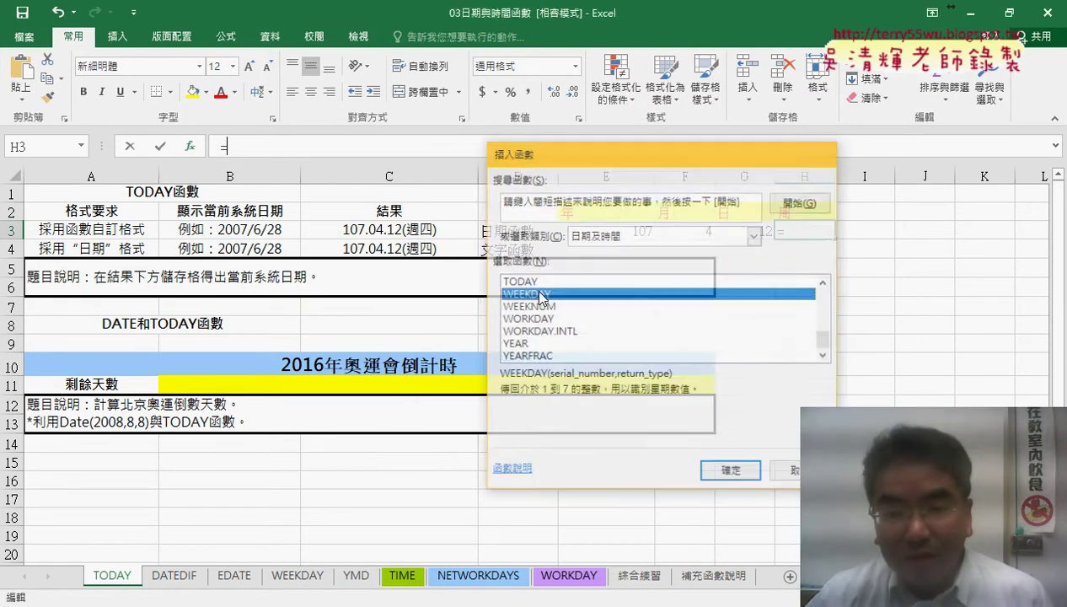
click(375, 230)
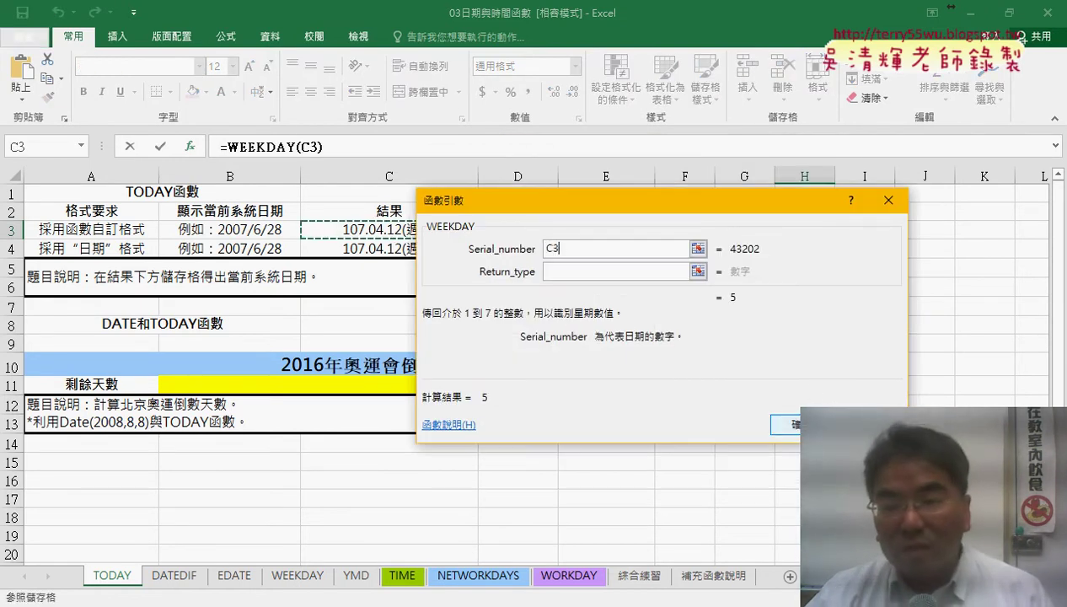
click(782, 424)
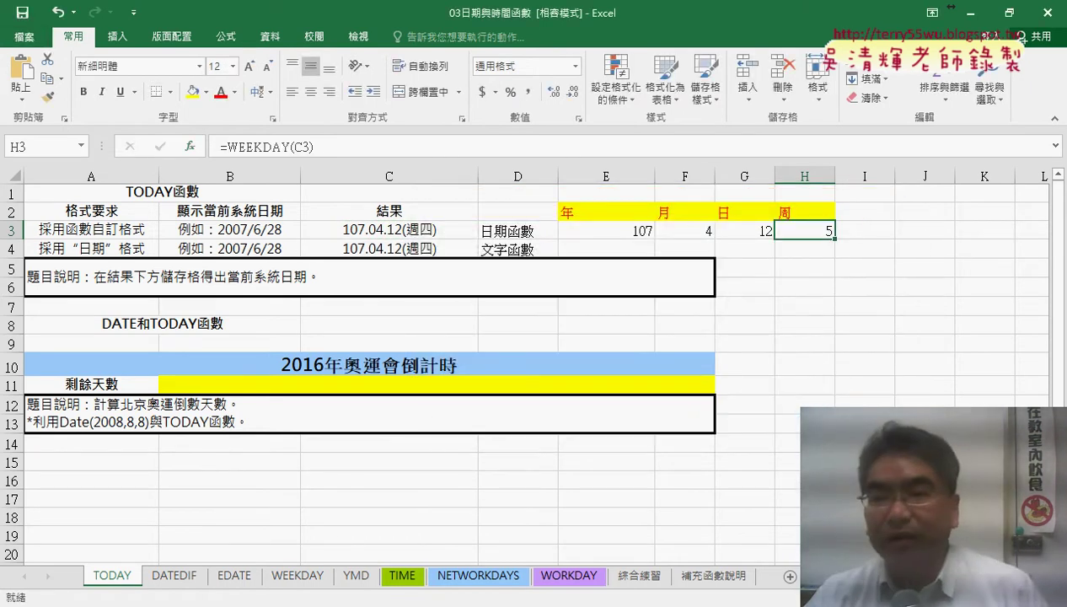
right_click(809, 235)
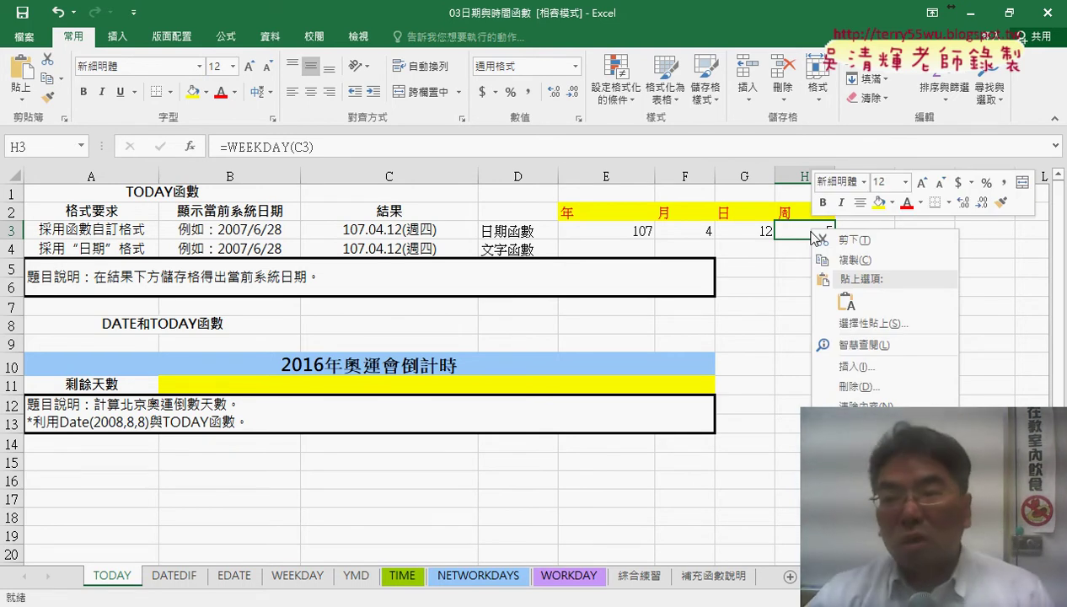
click(801, 224)
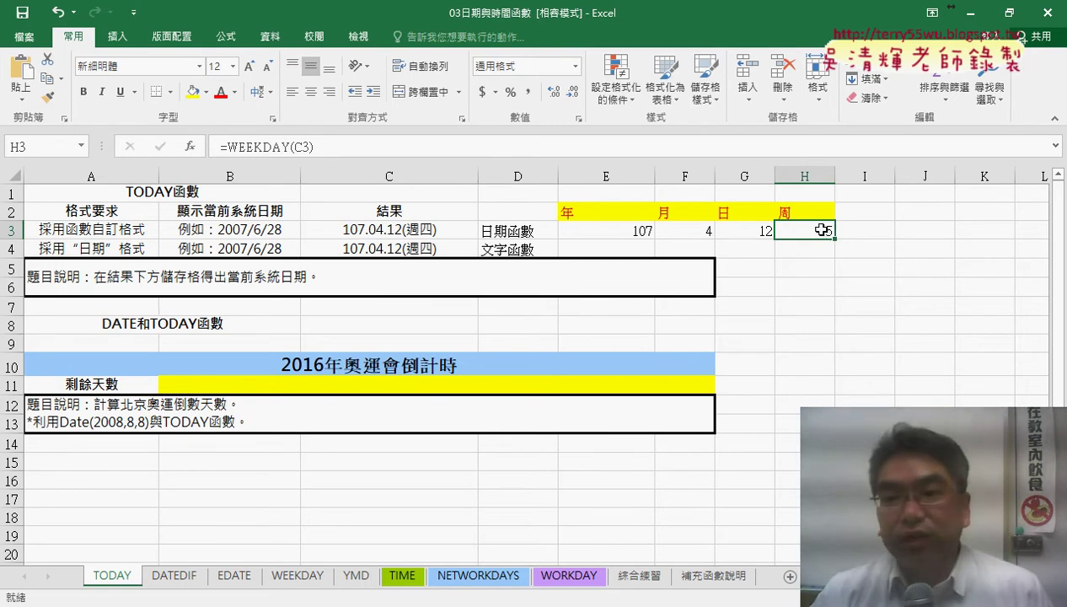
- Format H3 with the 日期 weekday-name type so it displays 星期四
right_click(822, 229)
click(851, 365)
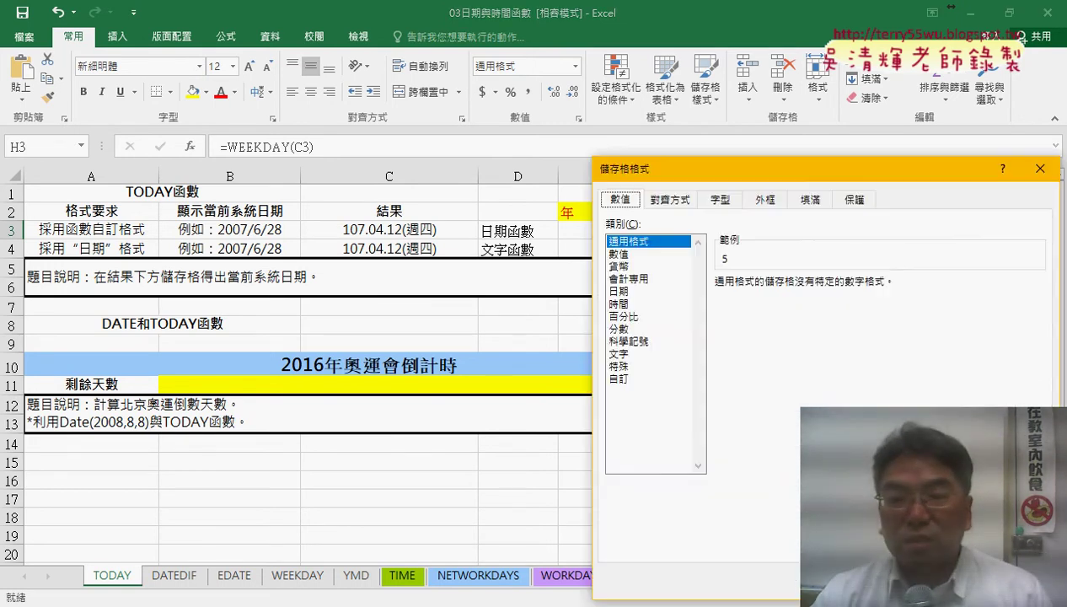
click(623, 293)
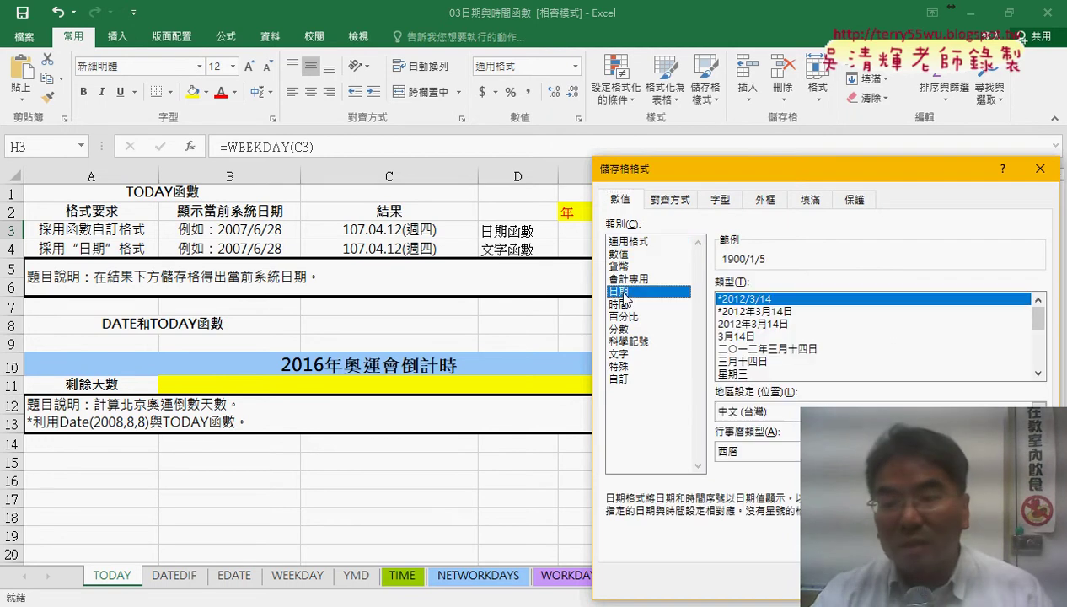
click(753, 373)
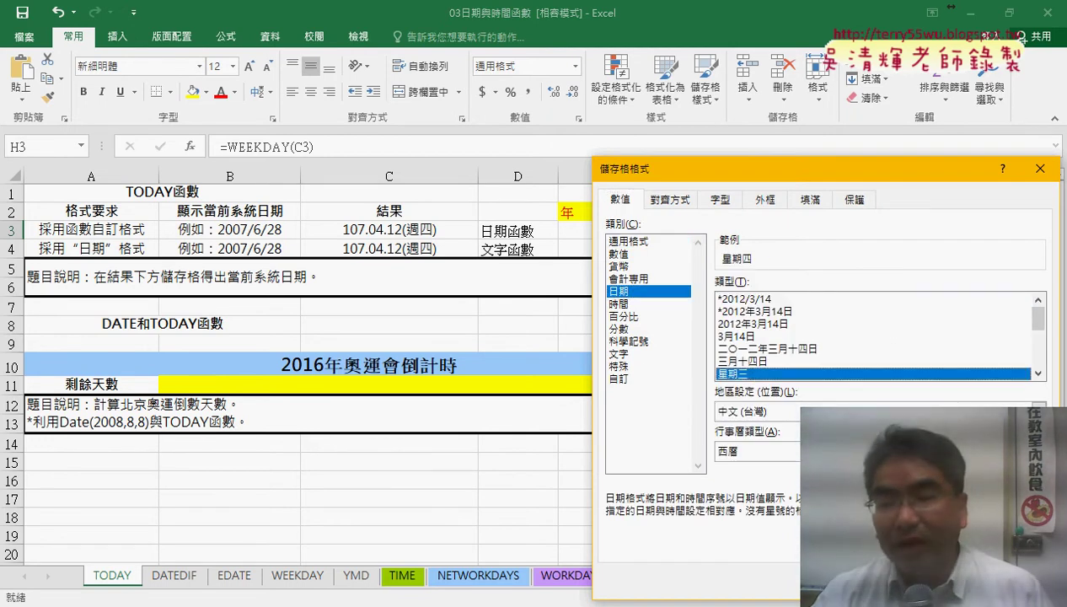
click(950, 578)
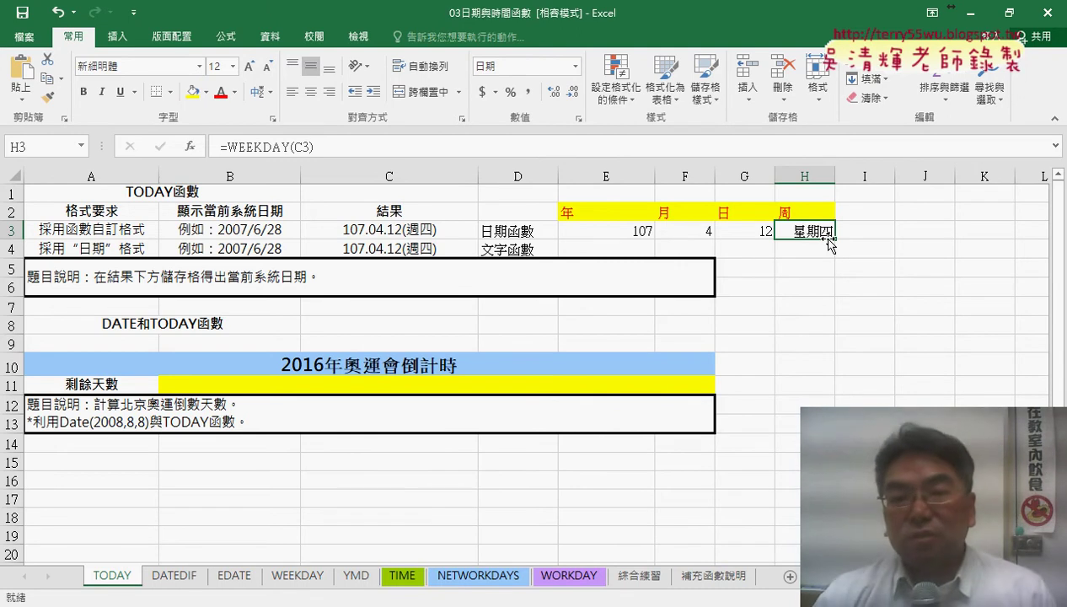
- Review the year, month, day and weekday formulas in E3 through H3
click(618, 233)
click(693, 232)
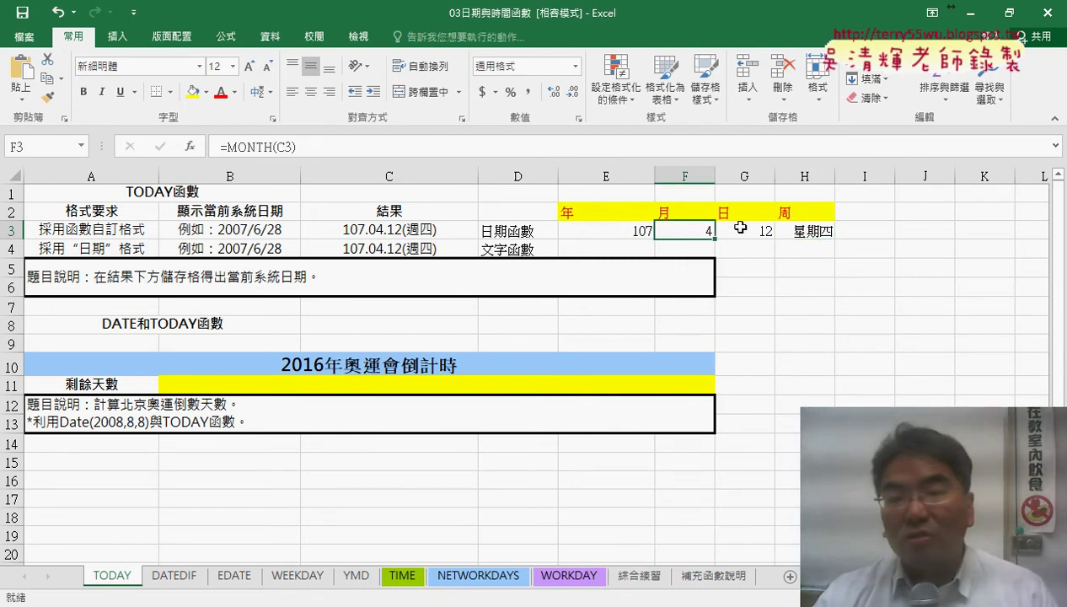
click(738, 229)
click(797, 231)
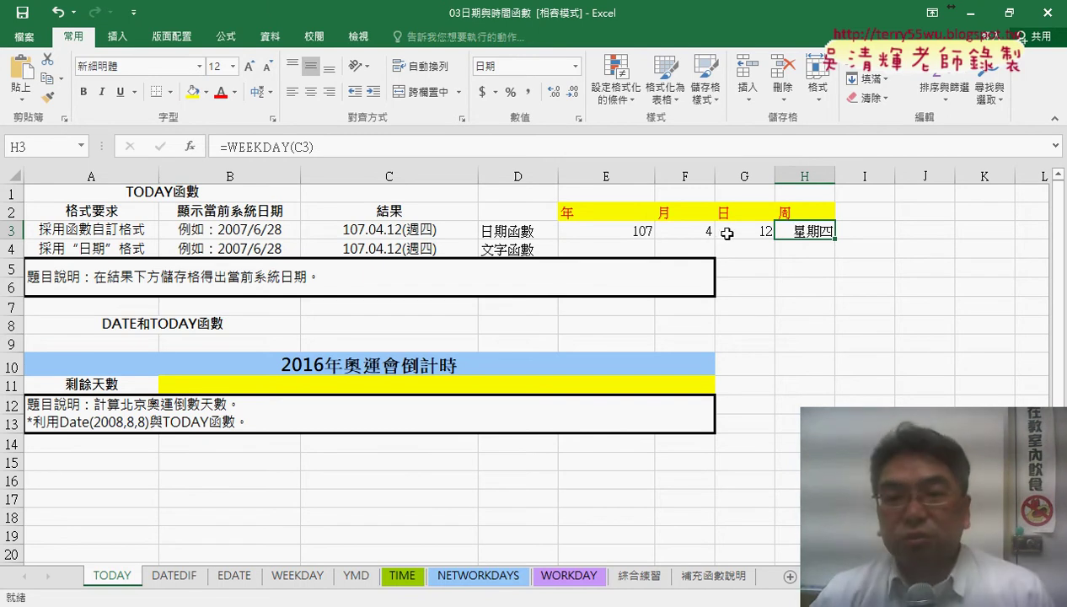
click(615, 251)
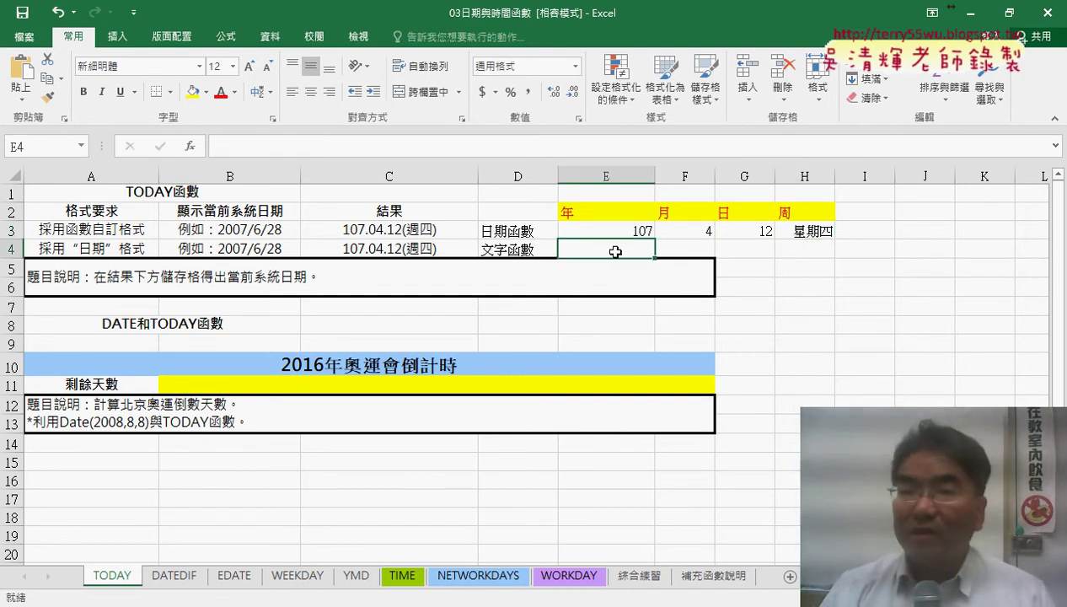
click(415, 249)
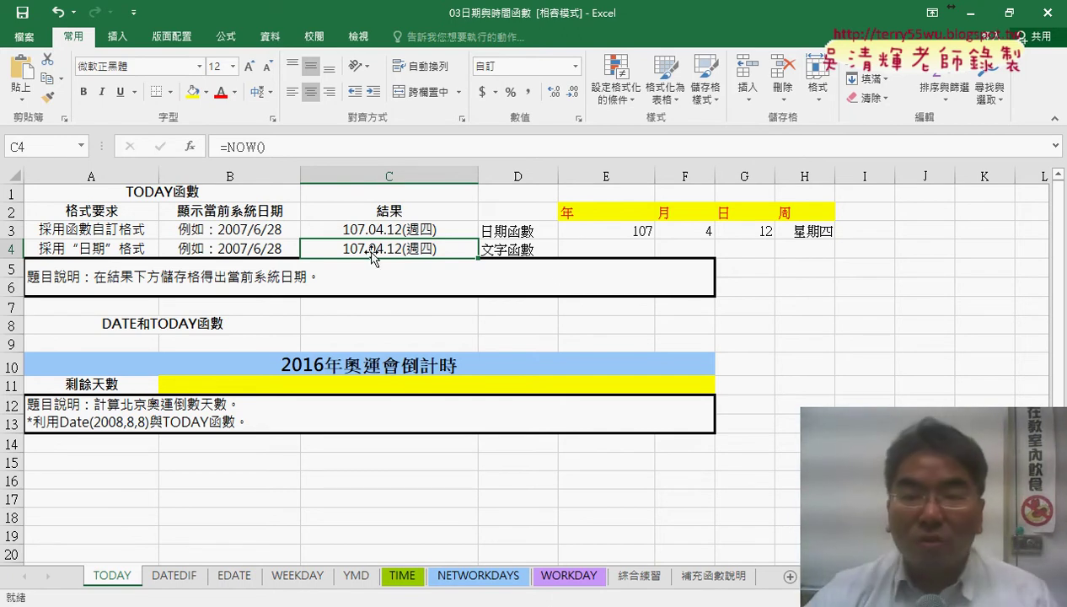
click(583, 245)
click(410, 244)
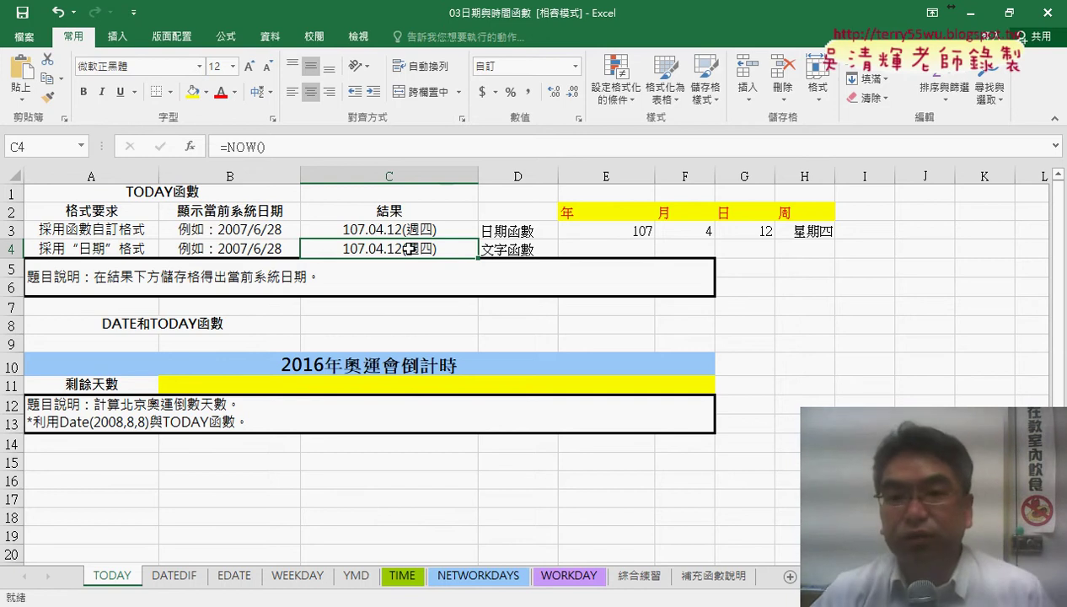
click(619, 248)
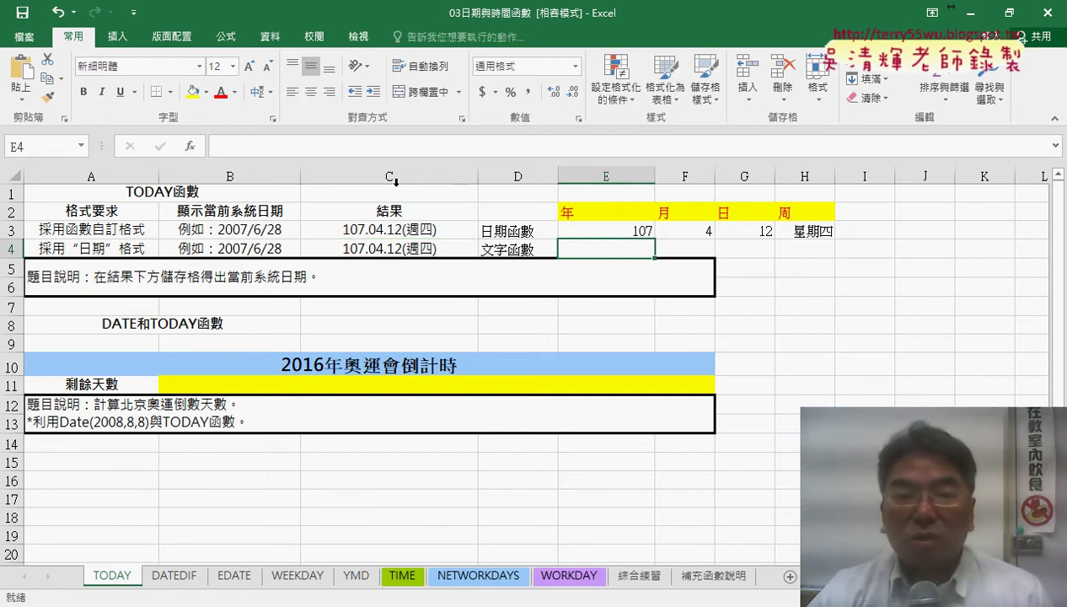
- Begin a TEXT function in E4 from the 文字 category, with C4 as its Value
click(189, 147)
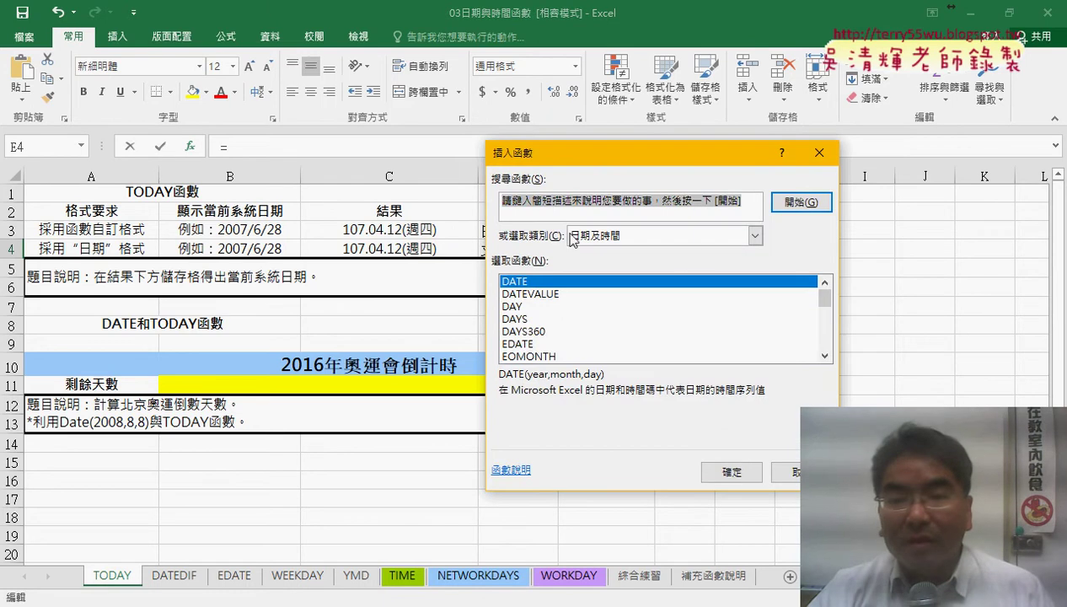
click(755, 235)
click(598, 350)
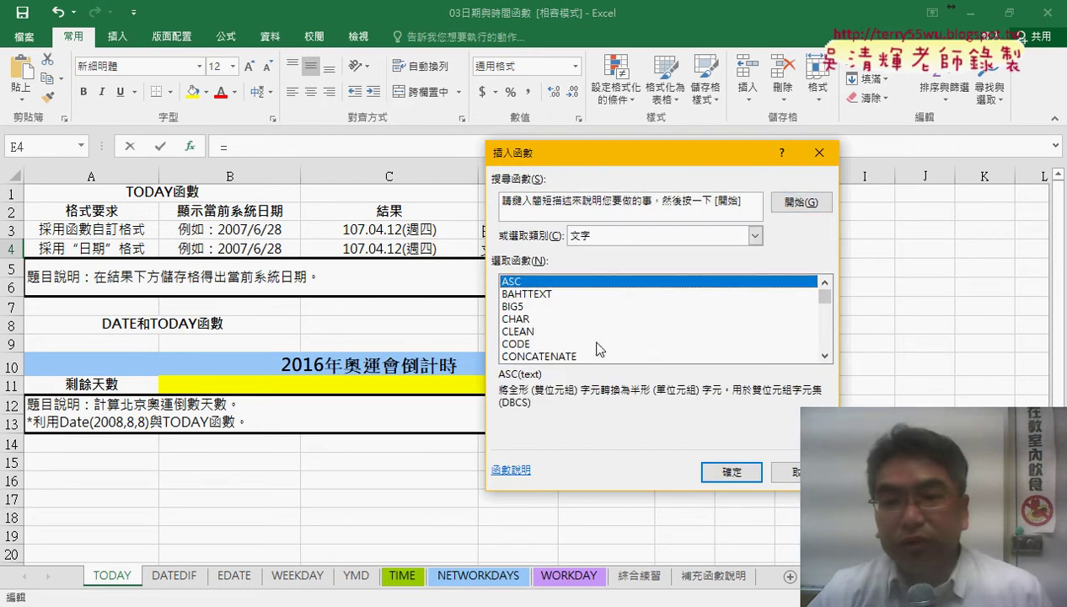
drag(824, 296, 823, 341)
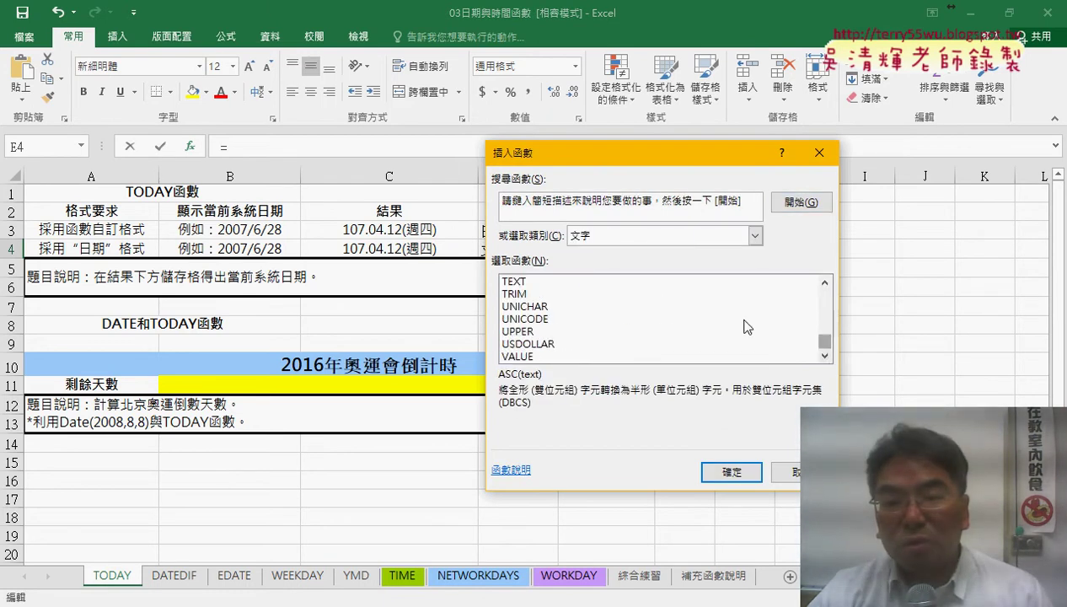
click(514, 281)
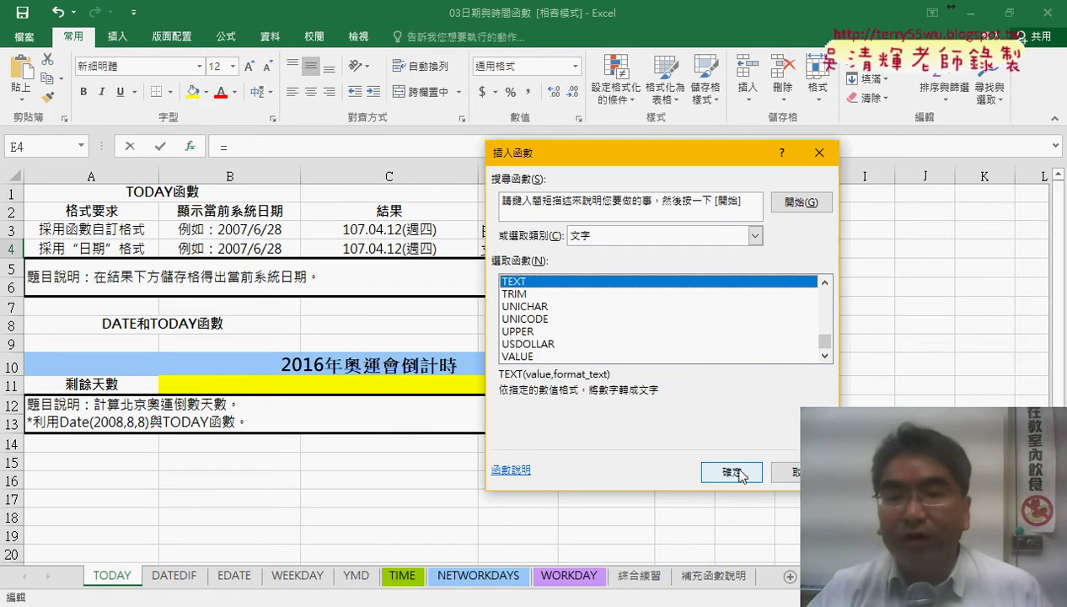
click(729, 472)
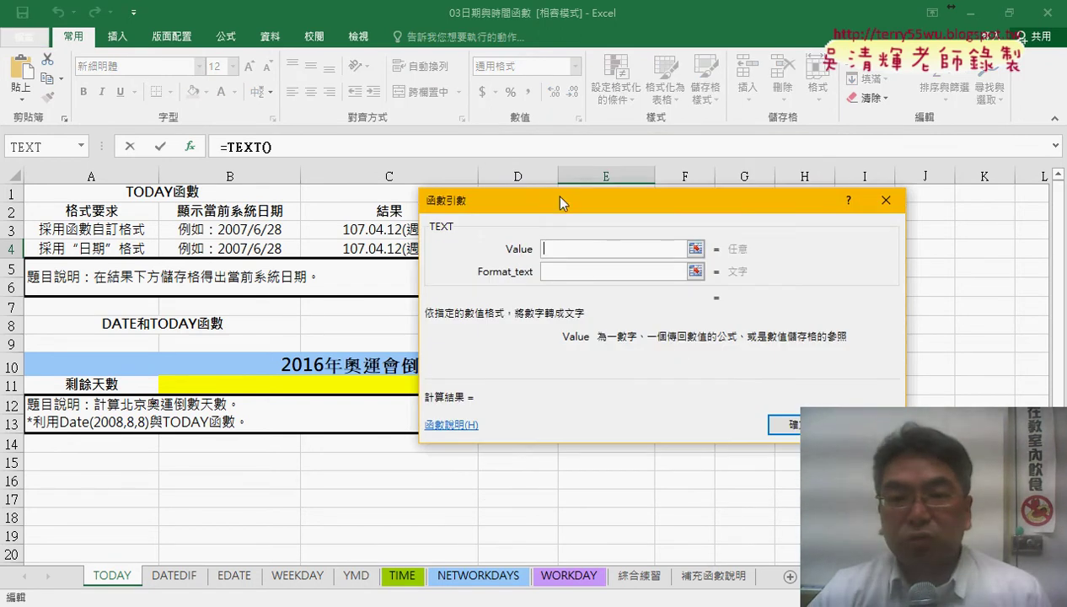
drag(553, 194, 696, 197)
click(414, 250)
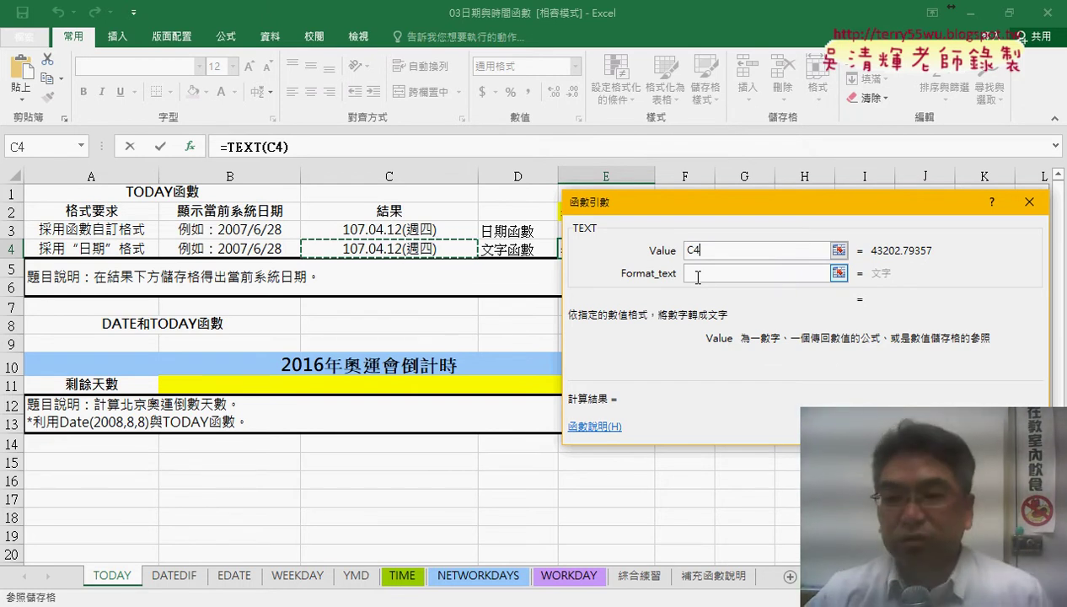
click(697, 274)
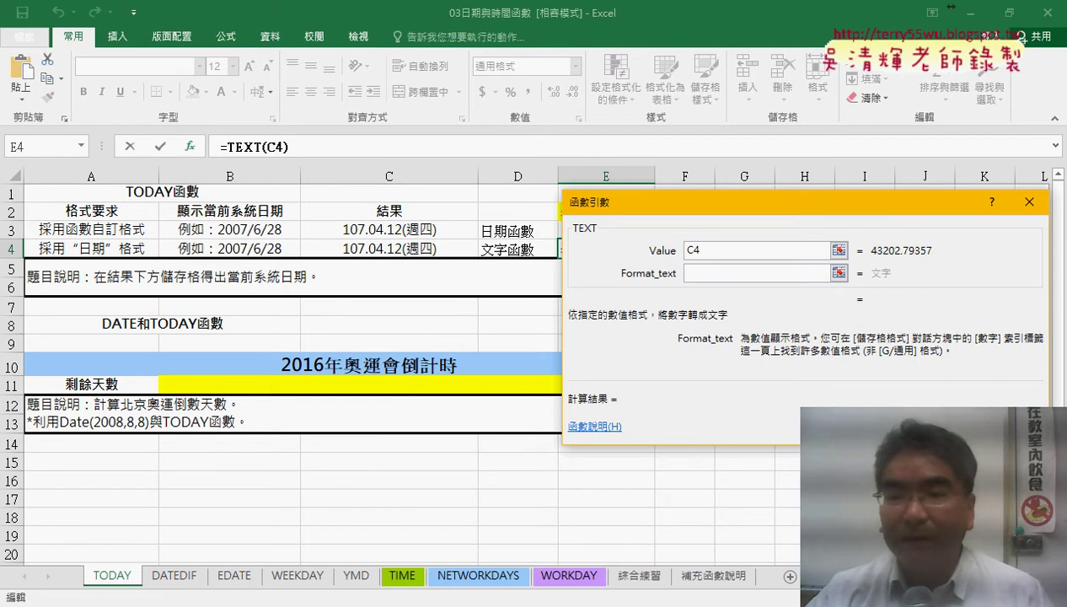
- Discard the unfinished formula and copy C4's custom format code [$-zh-TW]e.mm.dd(aaa);@
key(Escape)
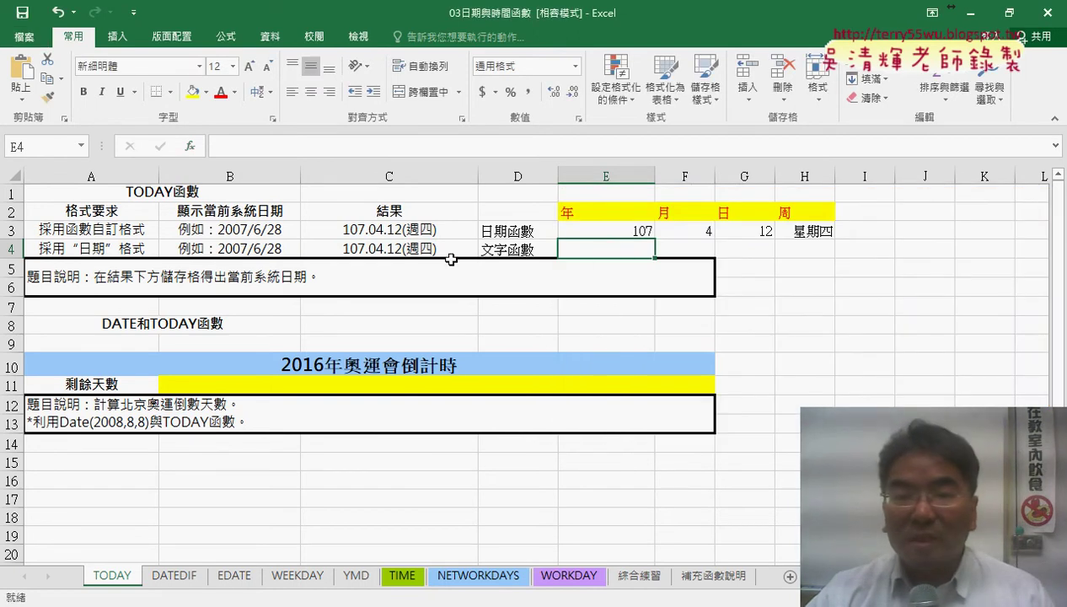
click(386, 250)
right_click(376, 251)
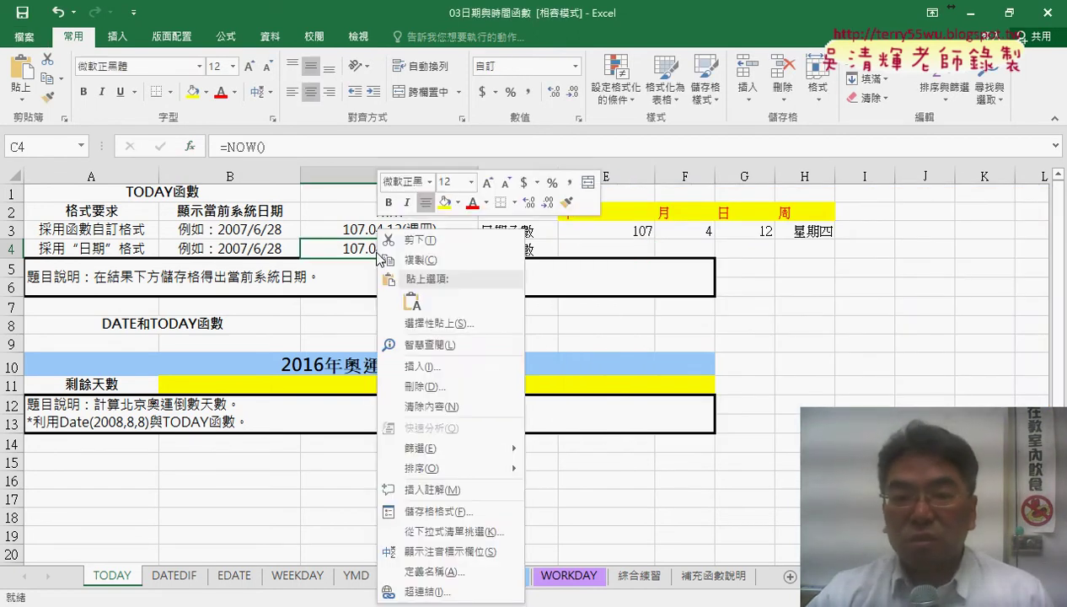
click(416, 512)
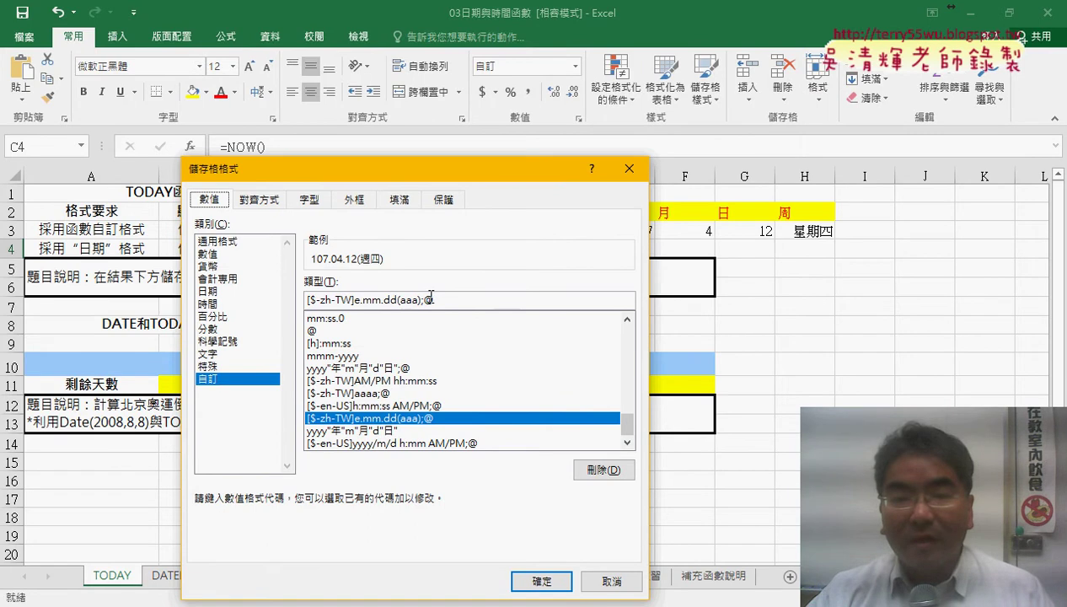
drag(446, 300, 306, 300)
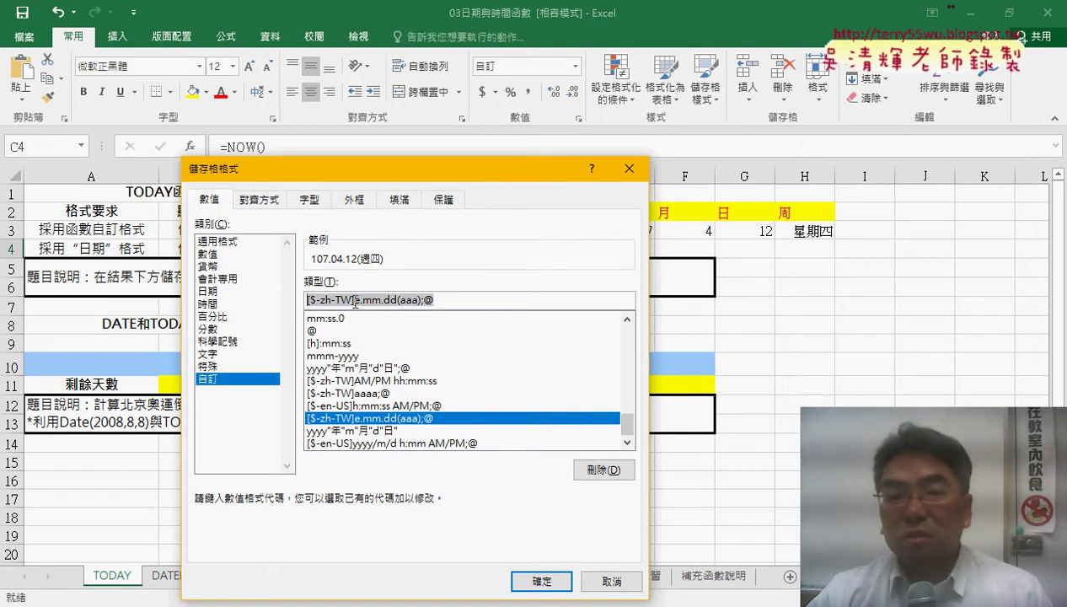
right_click(355, 303)
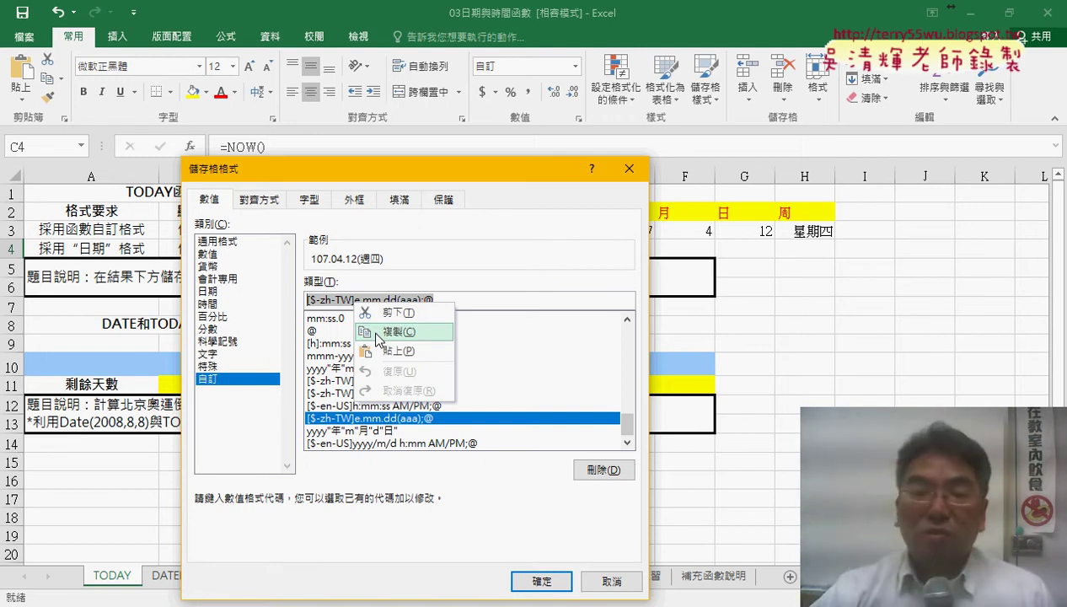
click(376, 337)
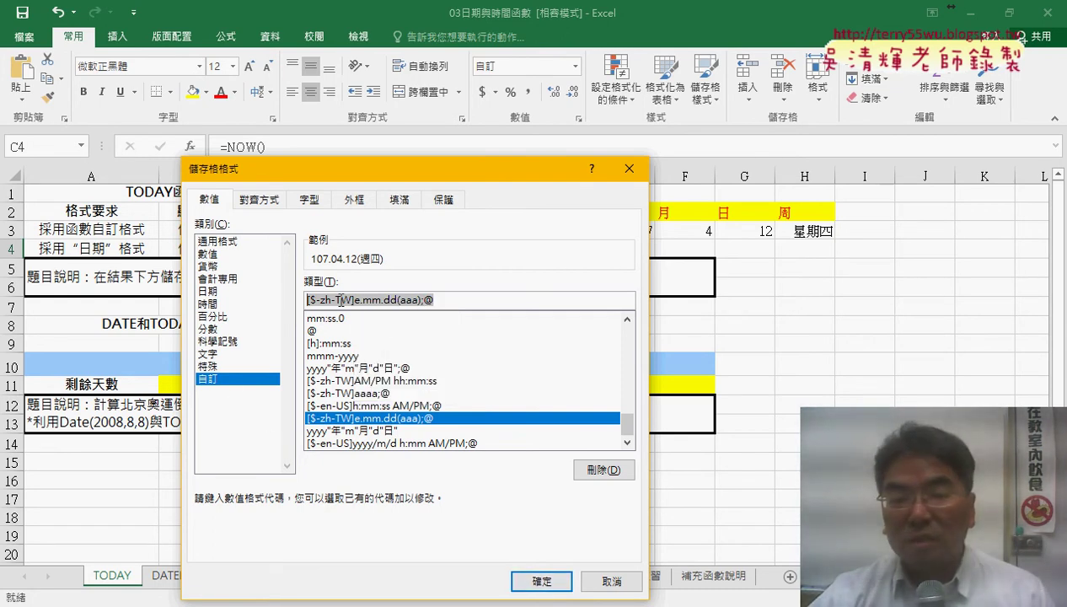
click(541, 580)
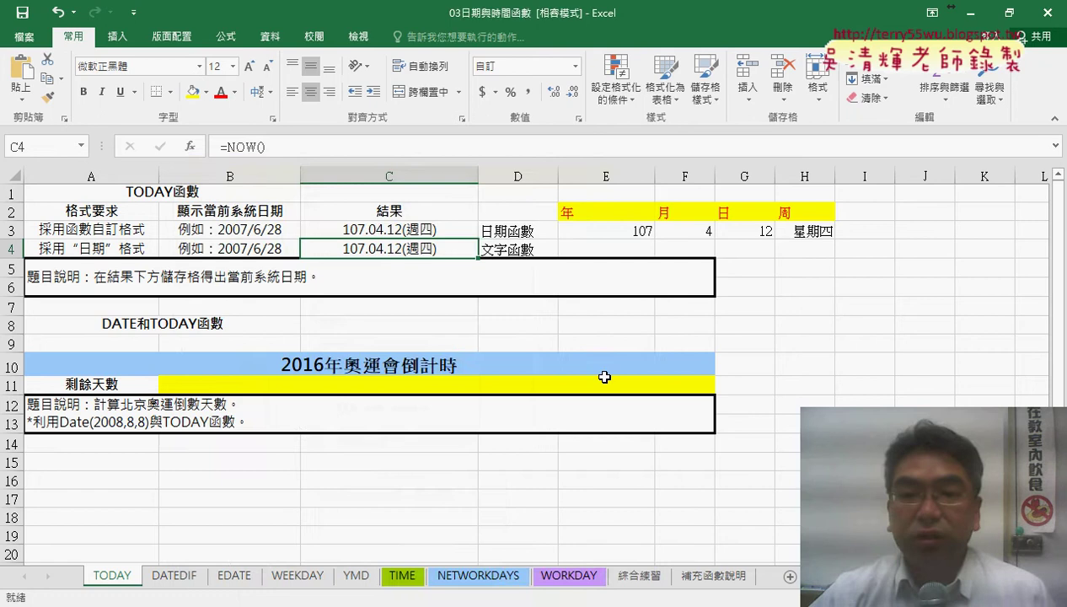
- Build TEXT in E4 with Value C4 and the pasted format "[$-zh-TW]e.mm.dd(aaa);@"
click(605, 250)
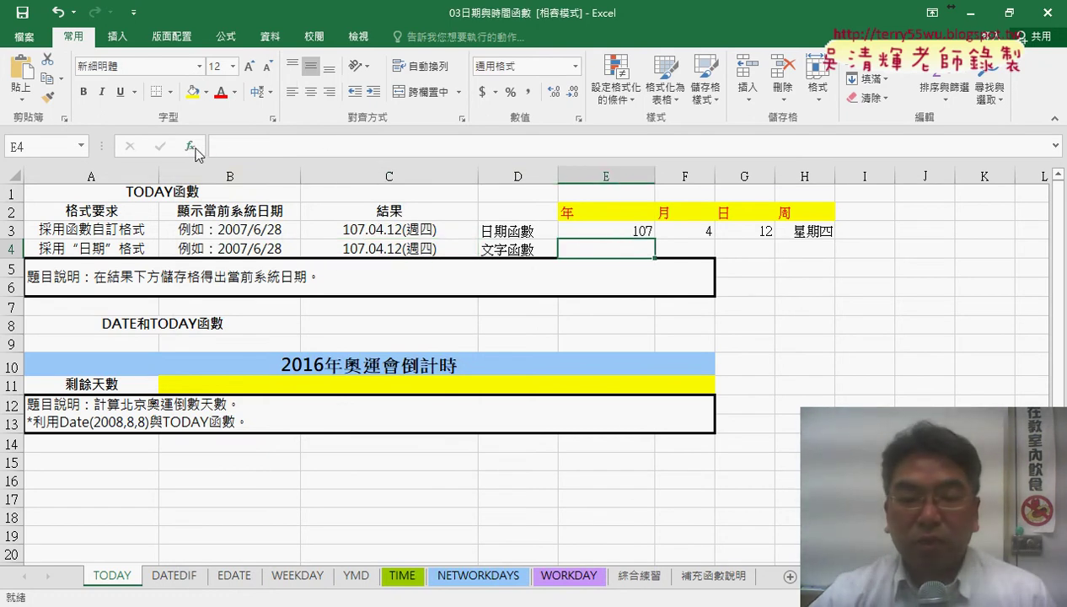
click(194, 148)
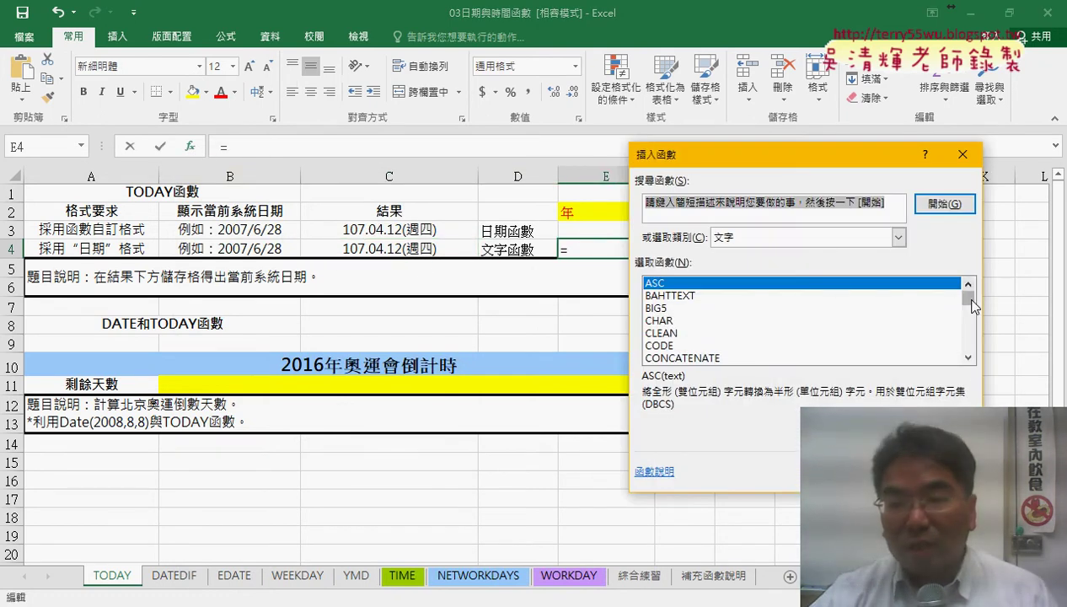
drag(968, 298, 968, 343)
click(663, 284)
double_click(662, 284)
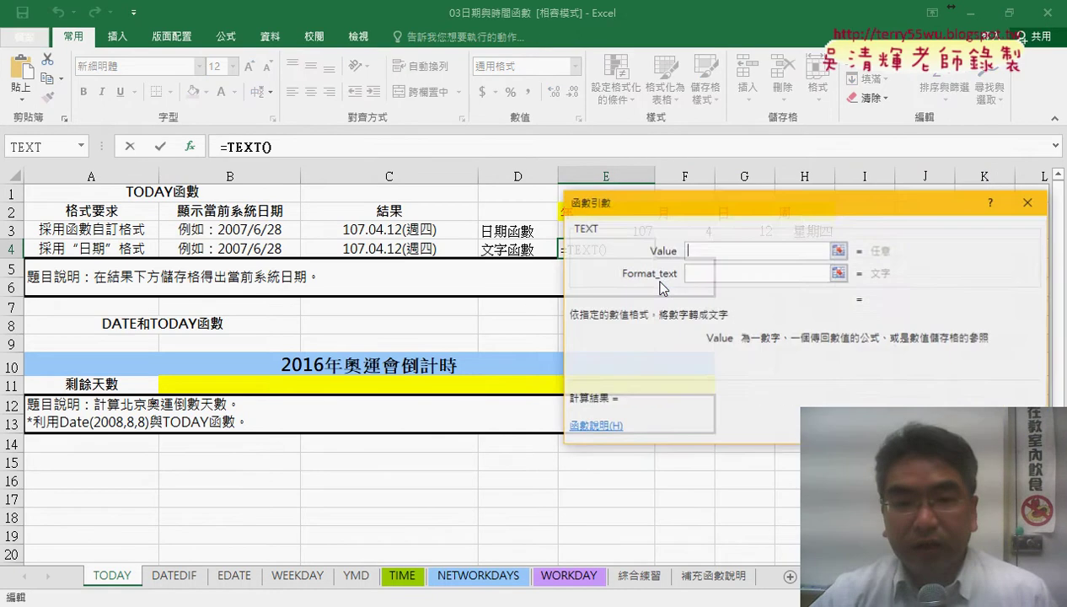
click(388, 248)
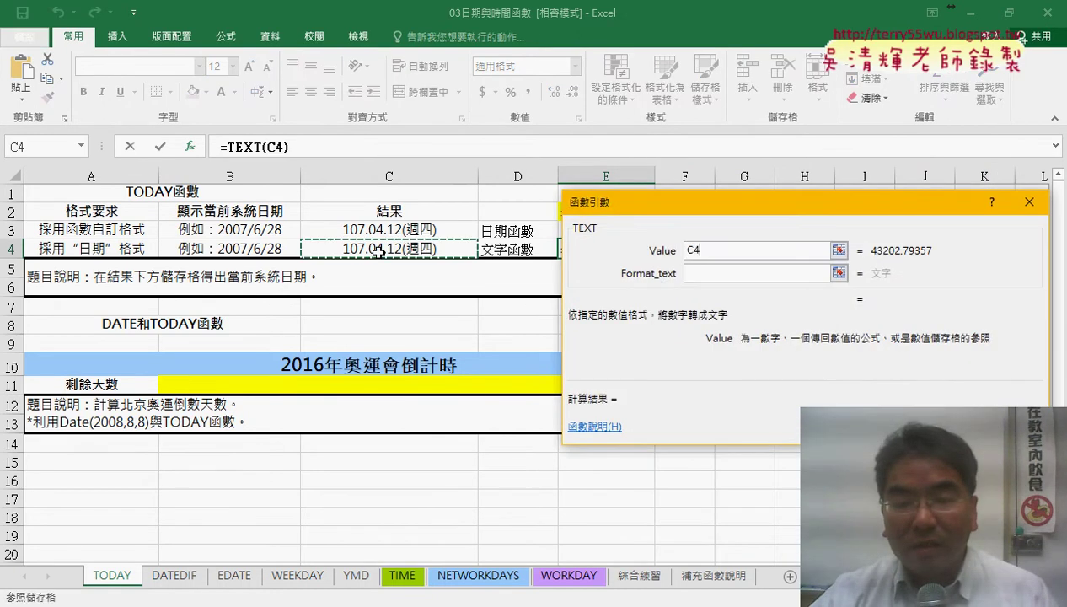
click(697, 272)
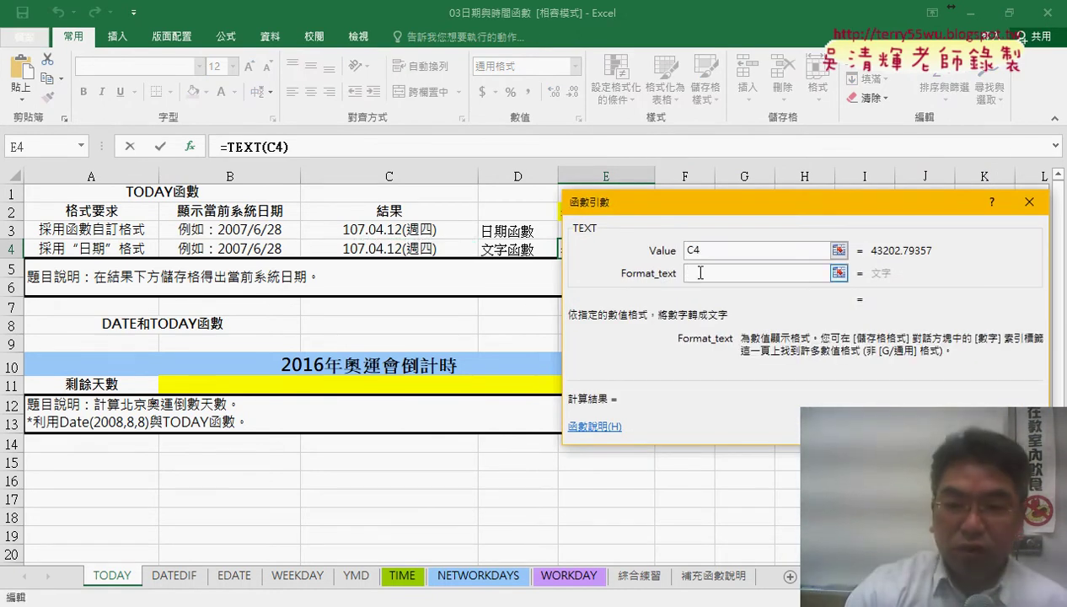
text(")
key(ctrl+v)
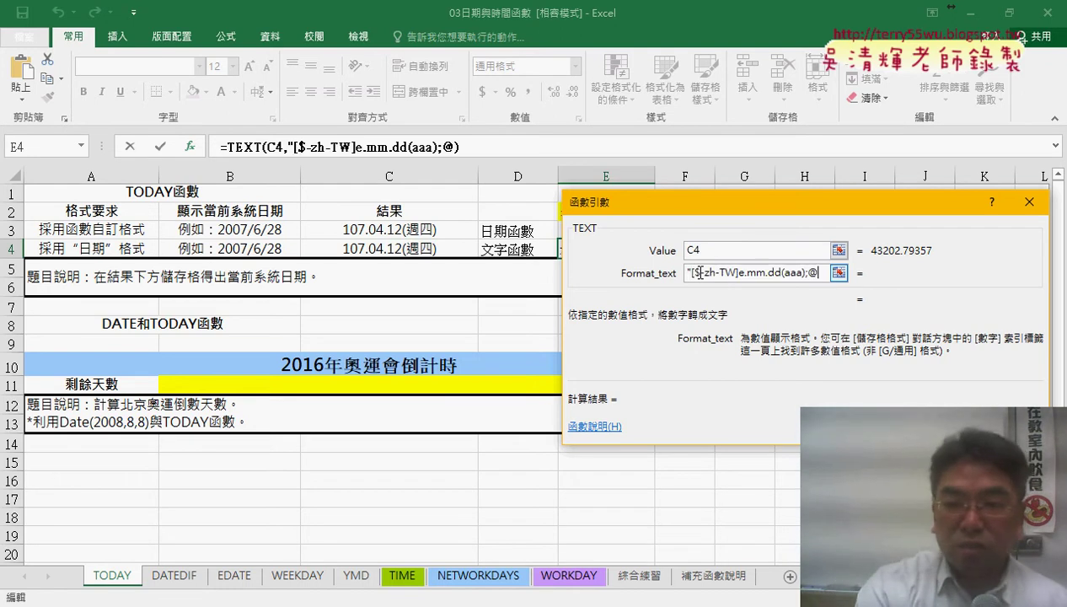
text(")
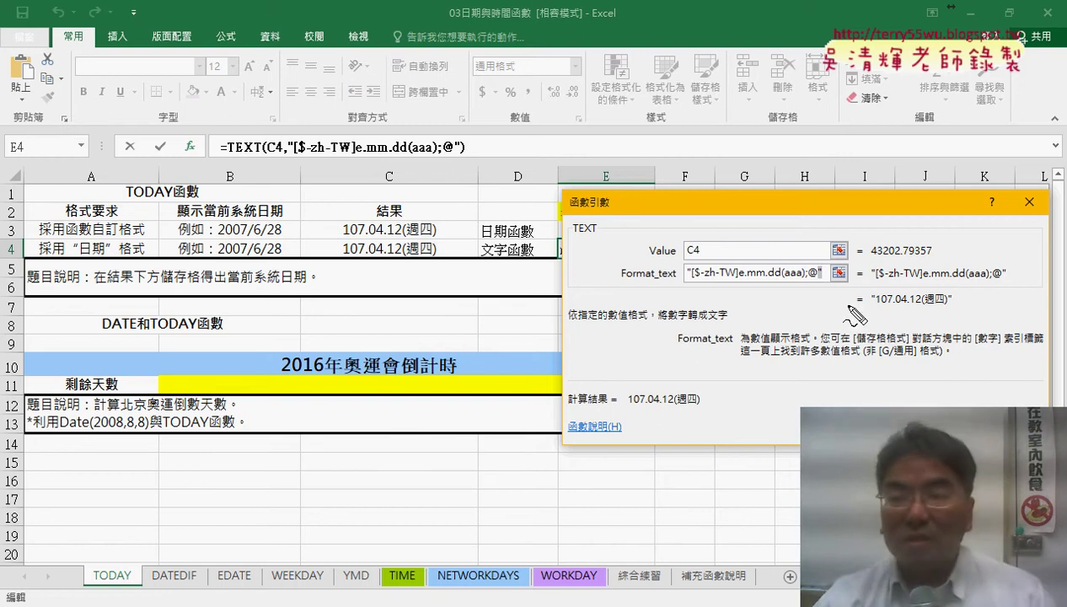
- Highlight the serial value, result text and TEXT name, then confirm E4 showing 107.04.12(週四)
drag(871, 258, 931, 259)
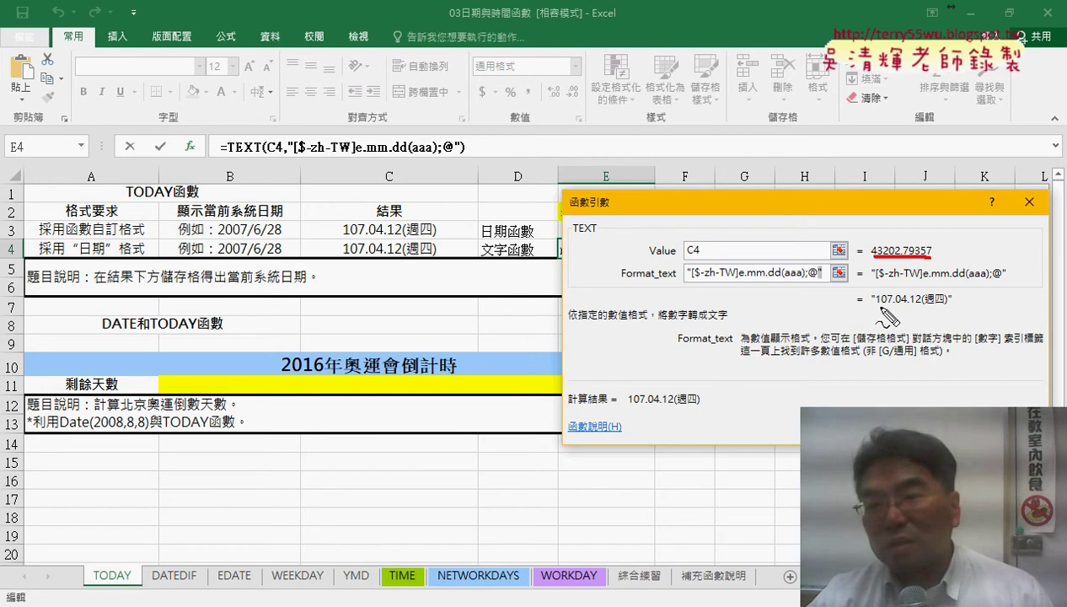
drag(872, 308, 945, 308)
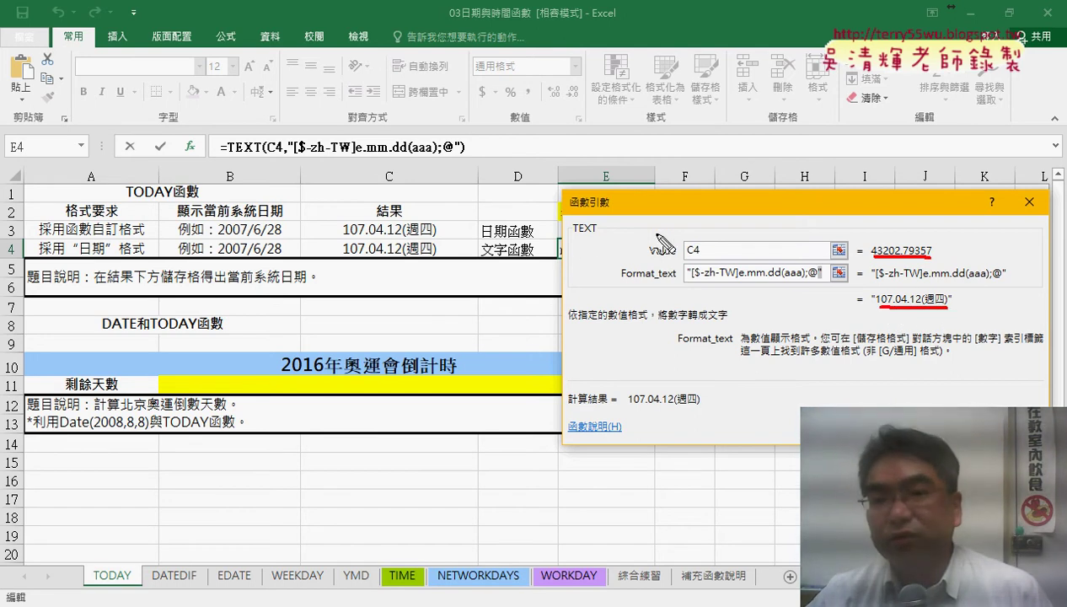
drag(613, 220, 595, 234)
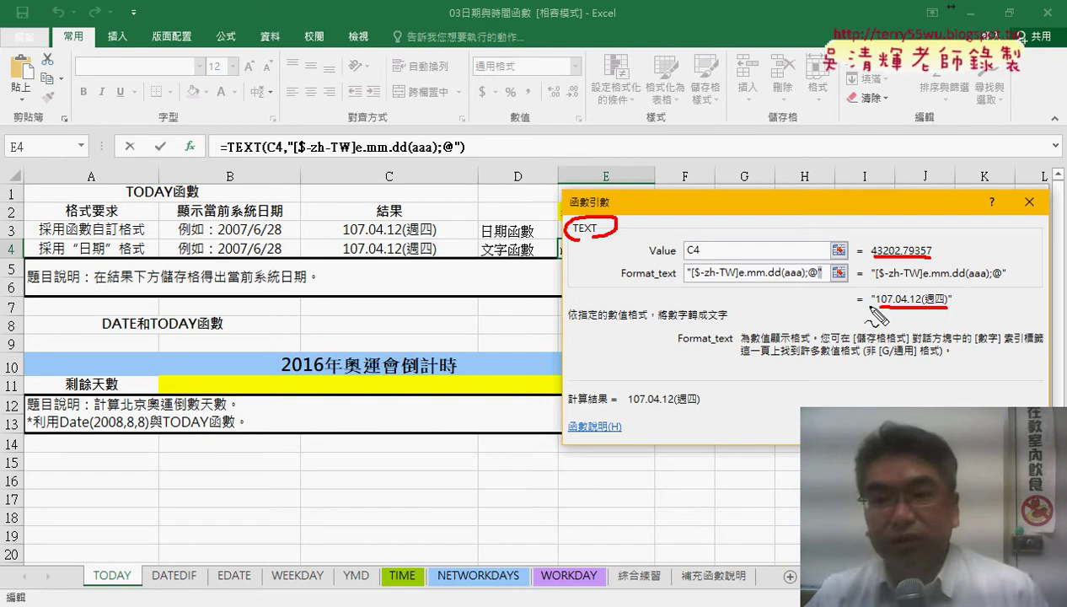
key(Escape)
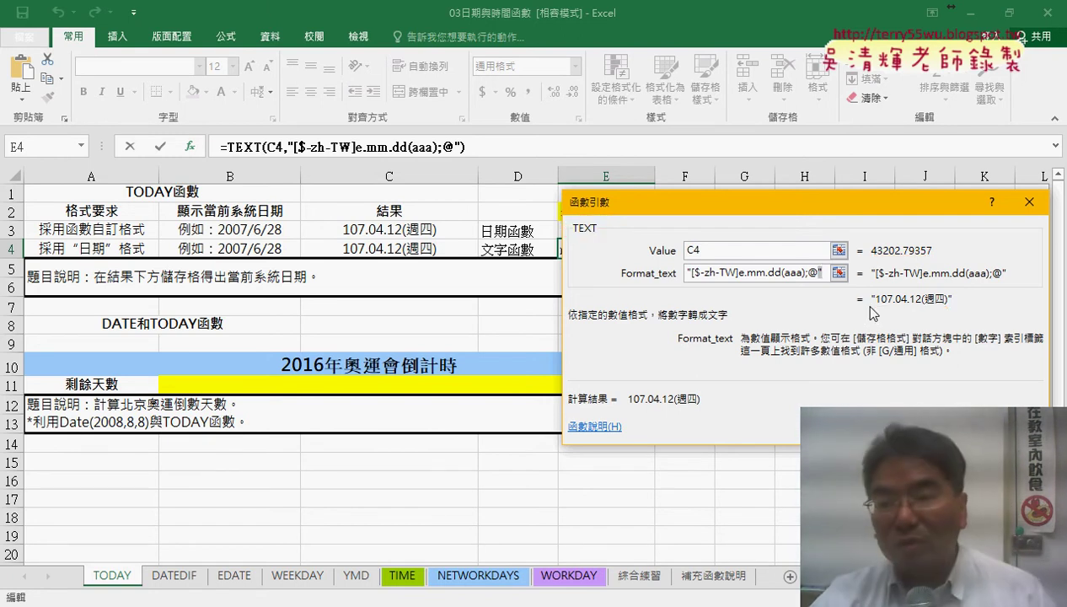
key(Return)
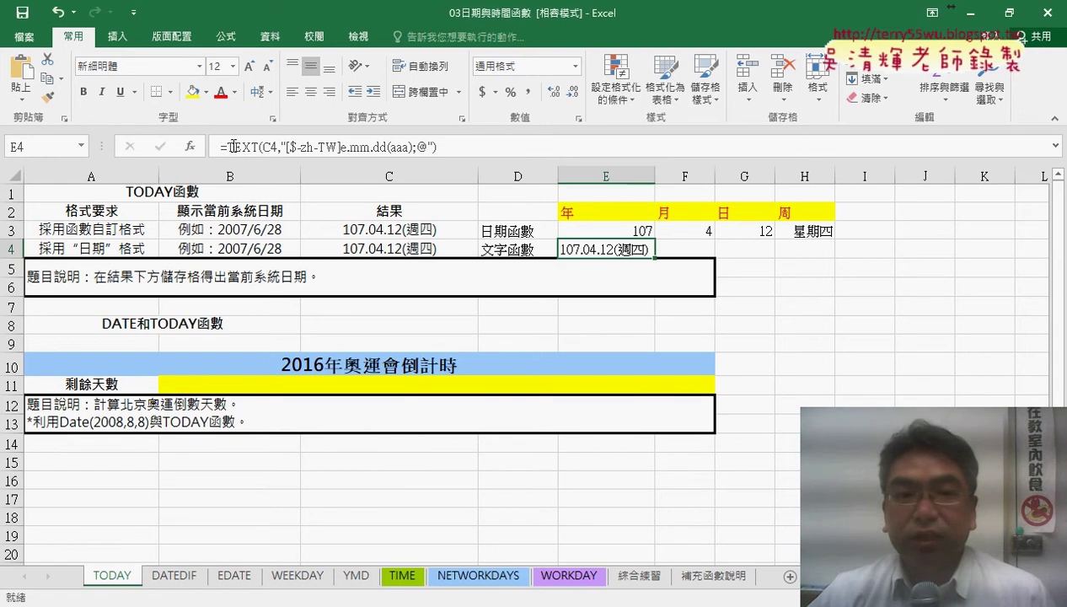
- Cut the TEXT formula out of E4's formula bar
drag(224, 146, 460, 147)
right_click(459, 148)
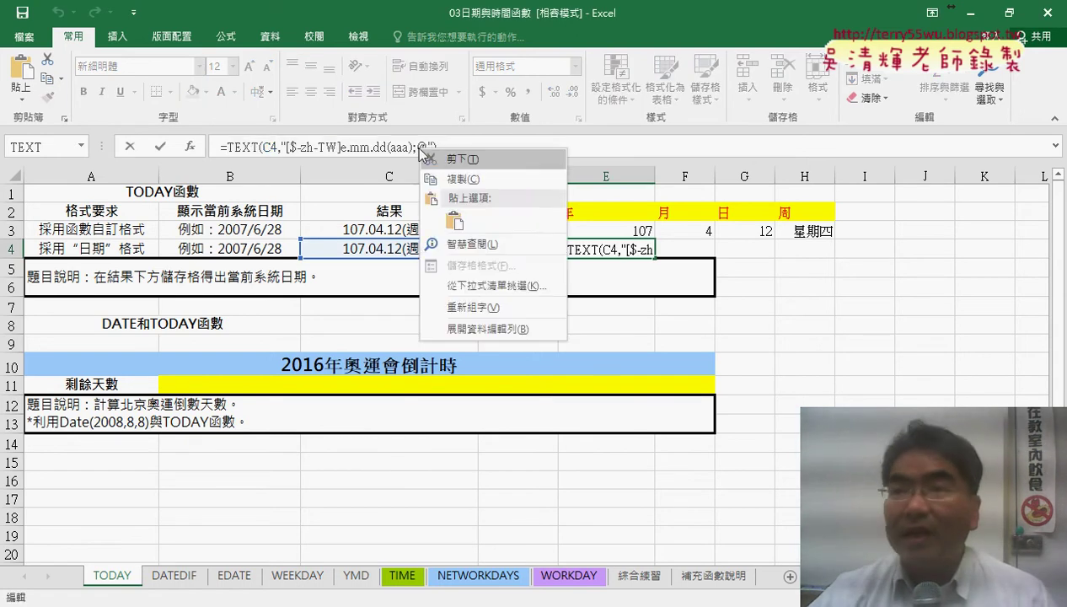
click(458, 159)
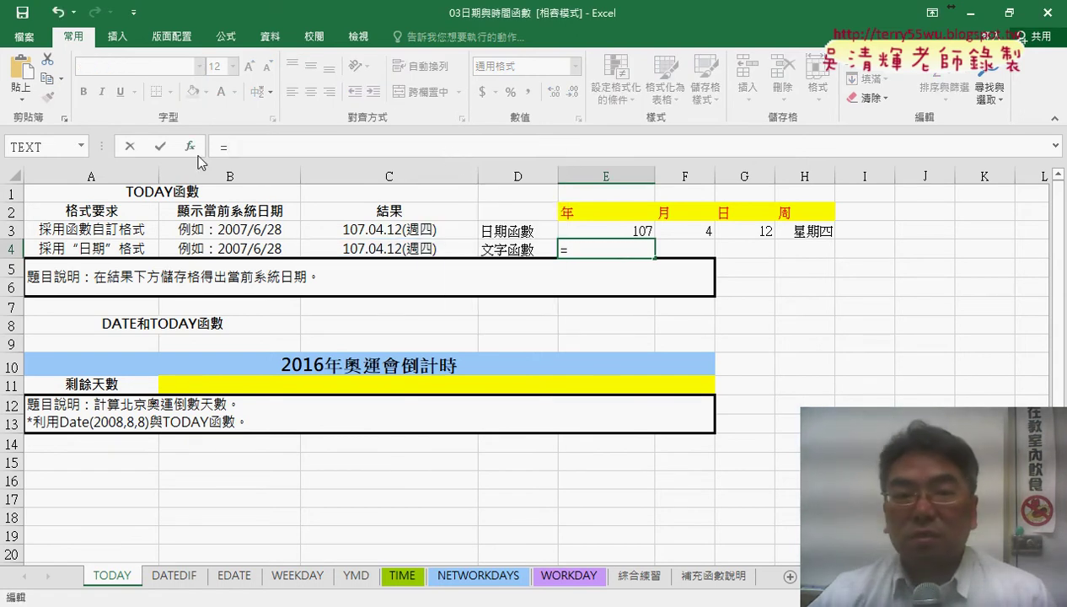
- Wrap the pasted TEXT formula in LEFT with 3 characters, so E4 shows 107
click(192, 148)
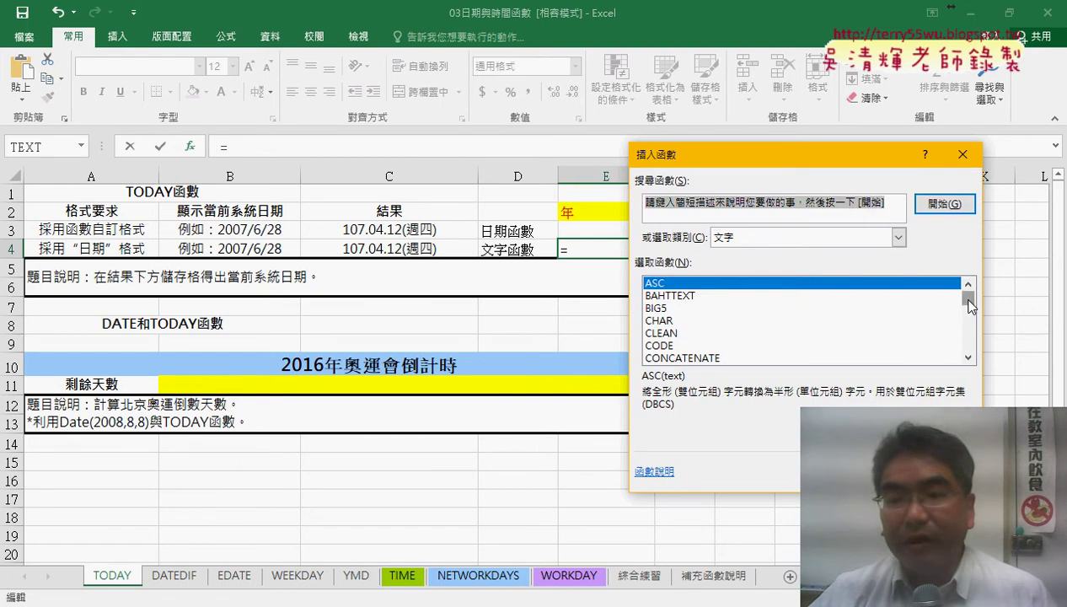
drag(968, 297, 968, 319)
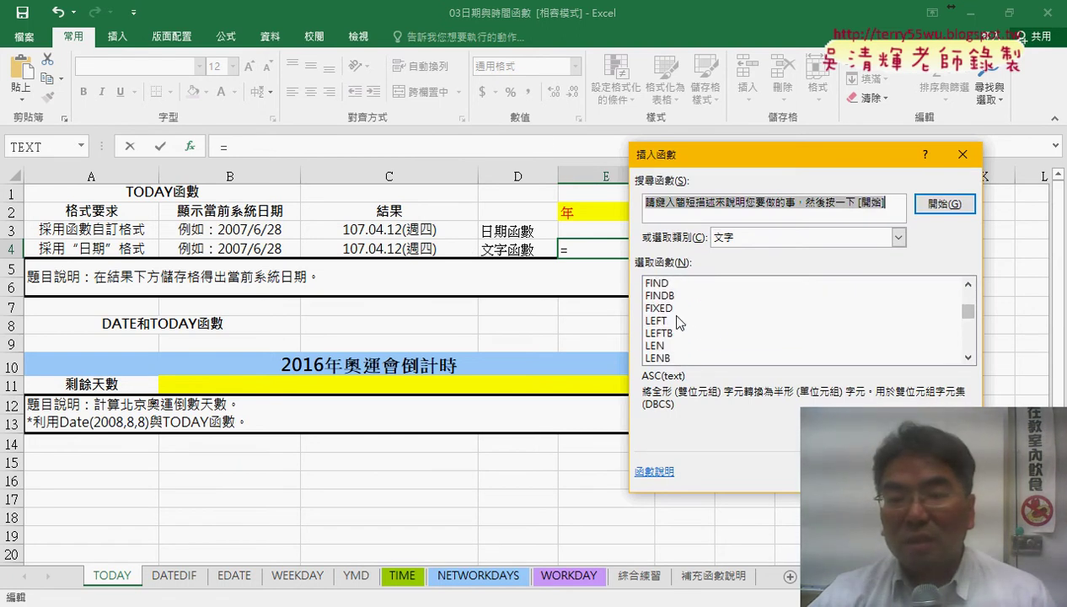
double_click(673, 320)
click(687, 251)
right_click(699, 252)
click(739, 301)
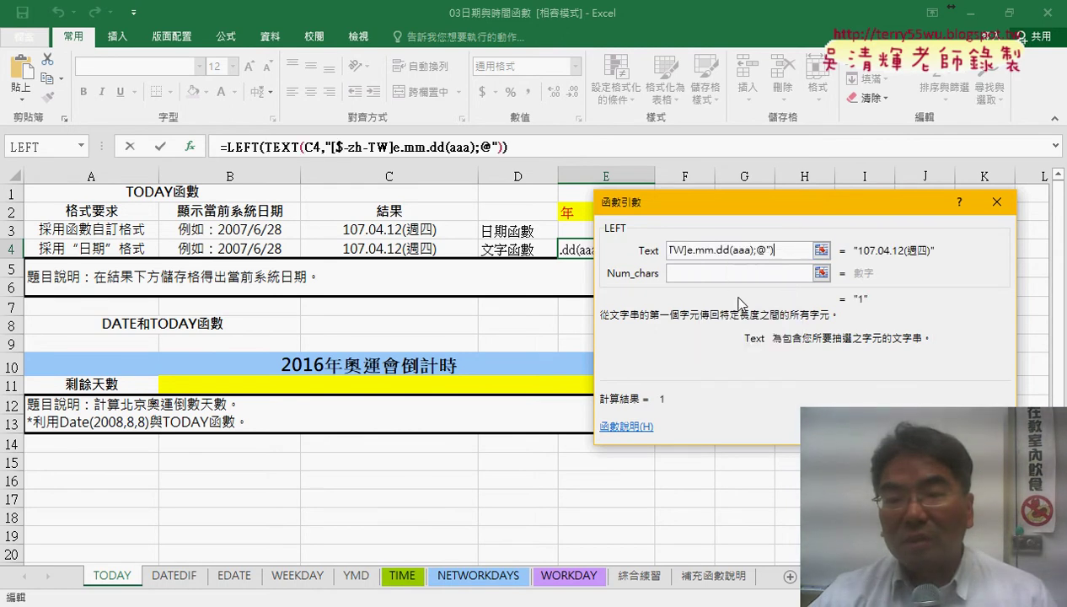
click(693, 272)
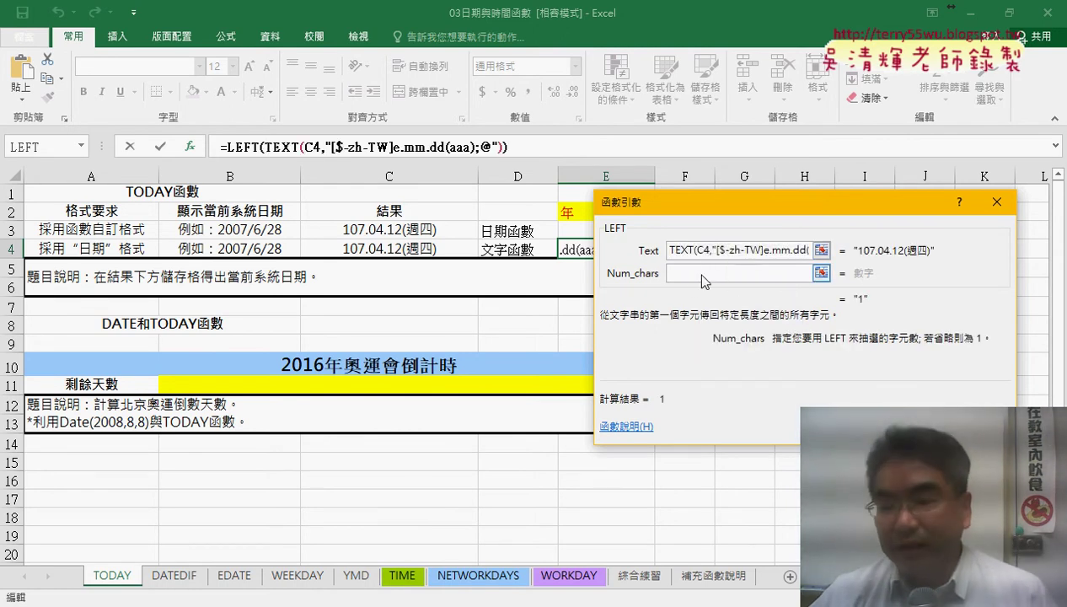
text(3)
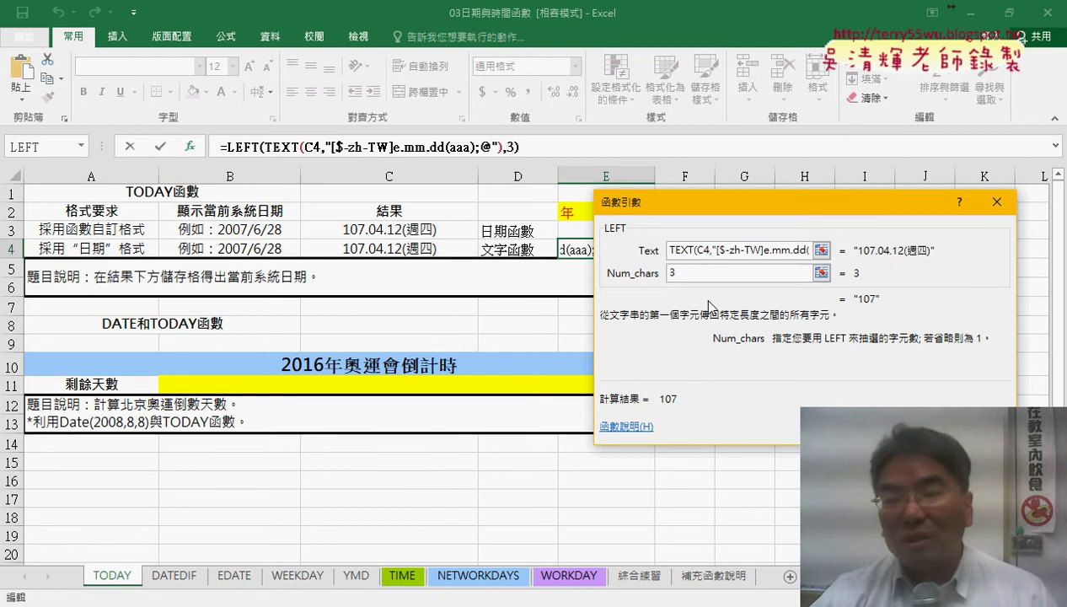
key(Return)
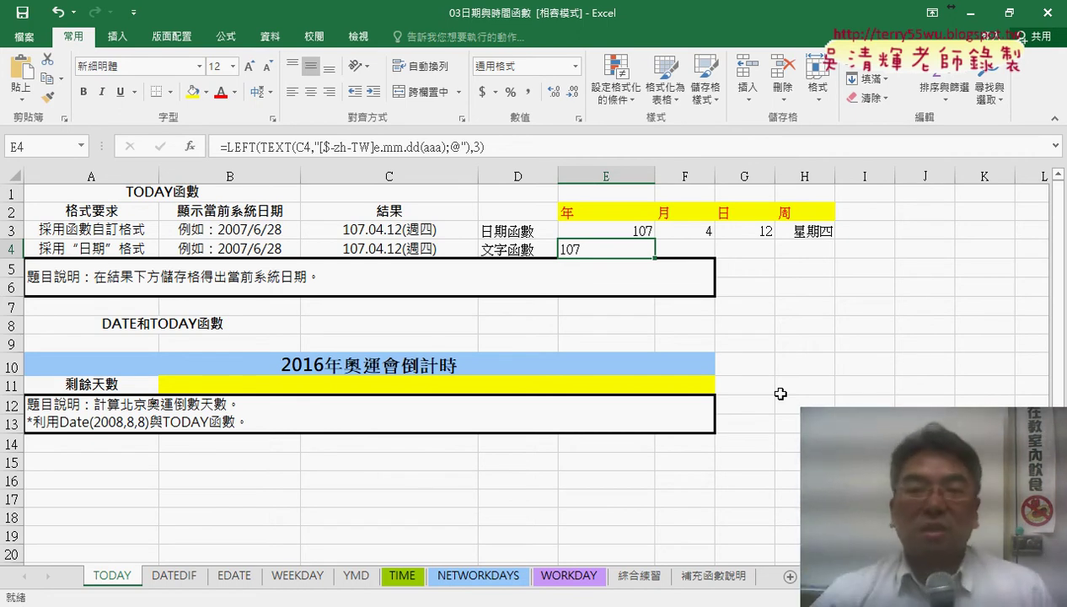
click(684, 248)
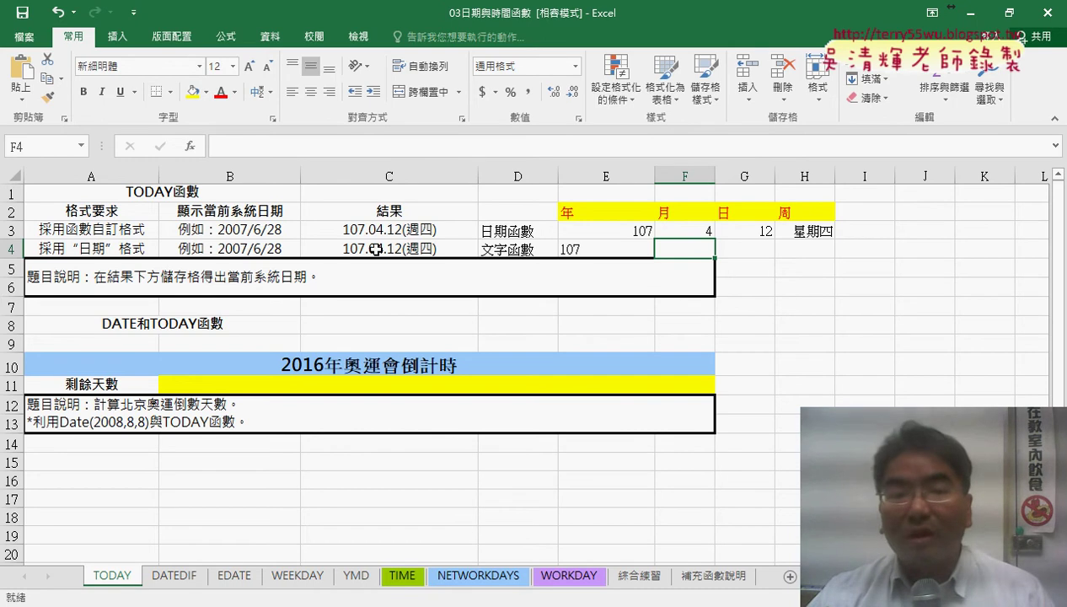
- Insert MID in F4 on the pasted TEXT formula with start 5 and length 2, giving 04
click(190, 145)
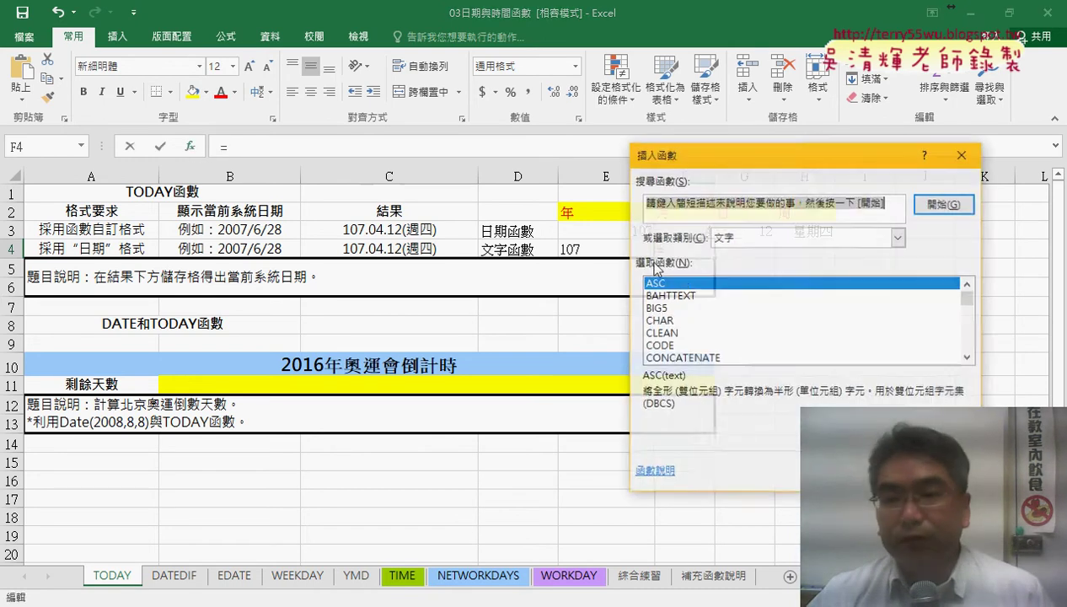
drag(966, 300, 967, 319)
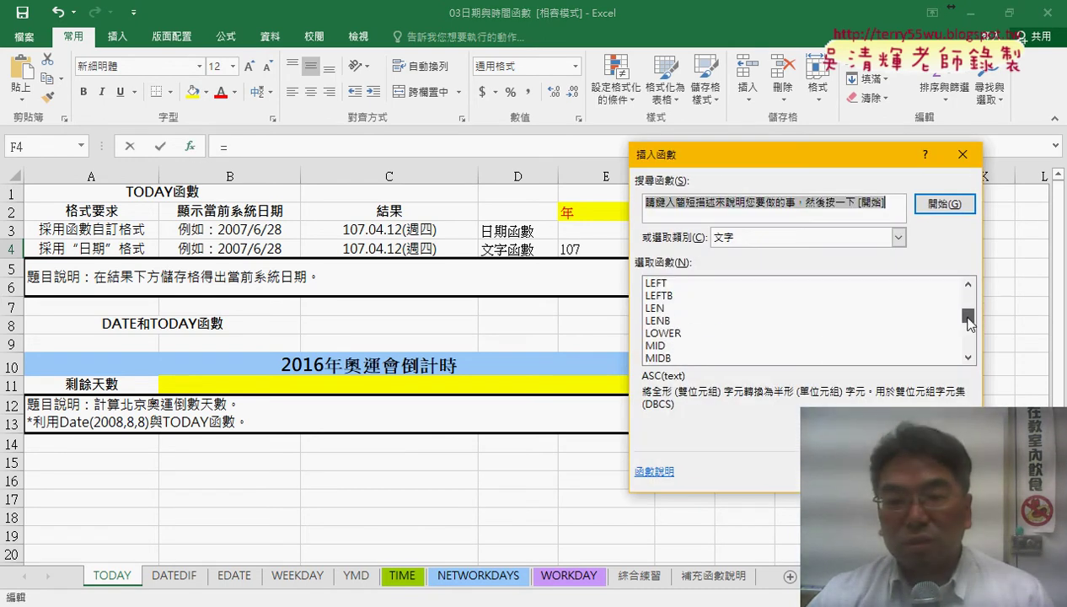
click(710, 345)
double_click(710, 345)
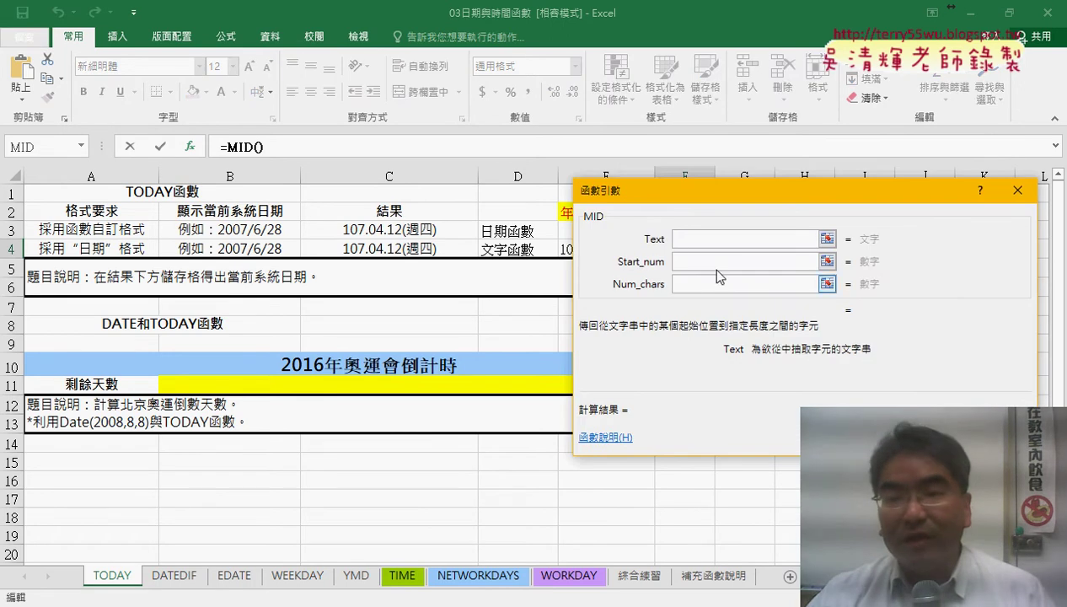
right_click(713, 240)
click(754, 285)
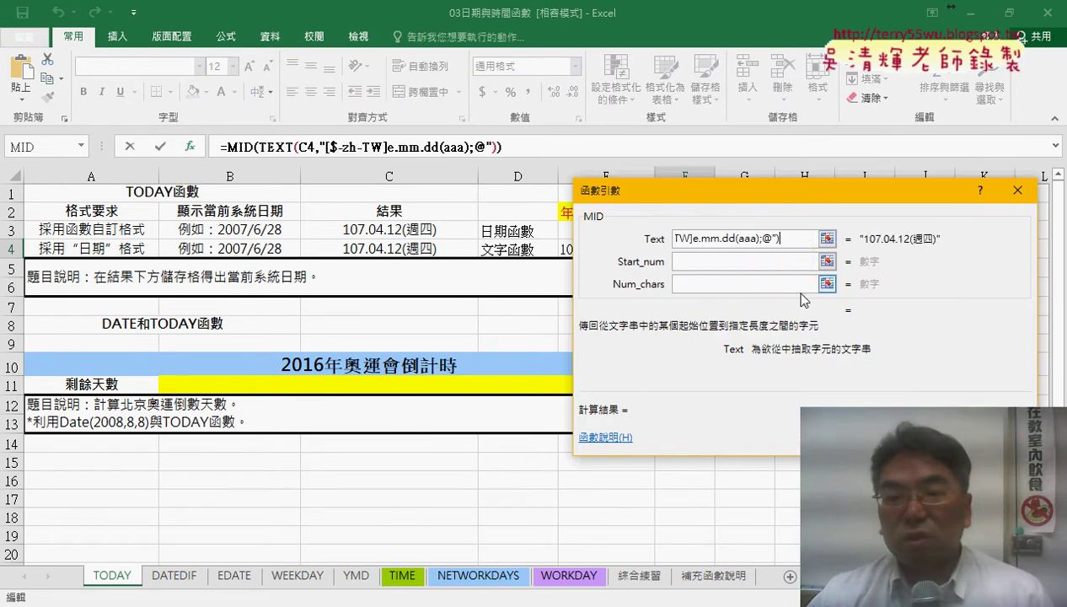
click(726, 261)
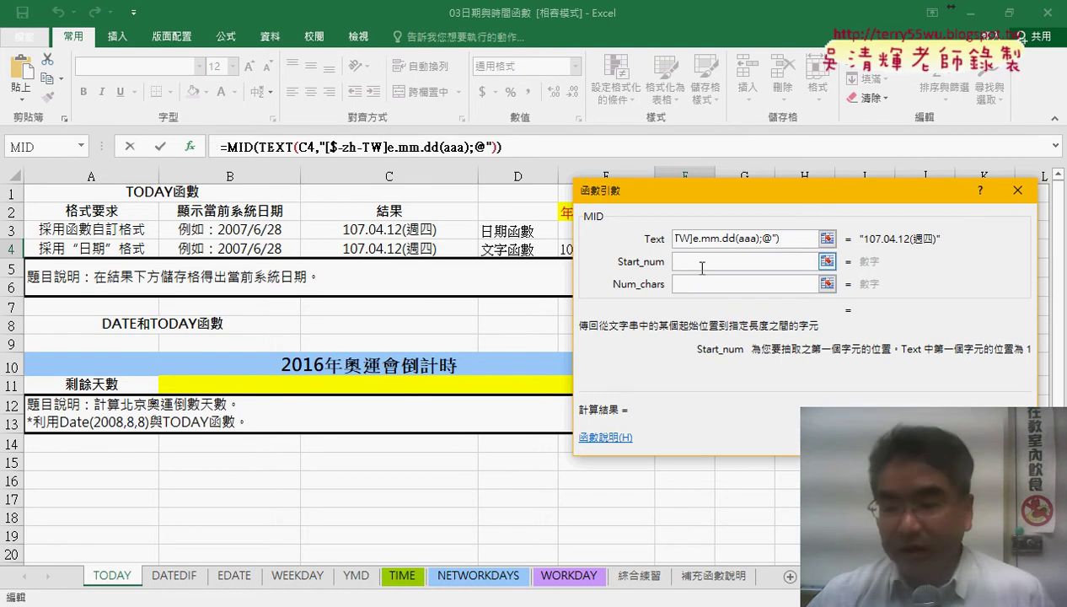
text(5)
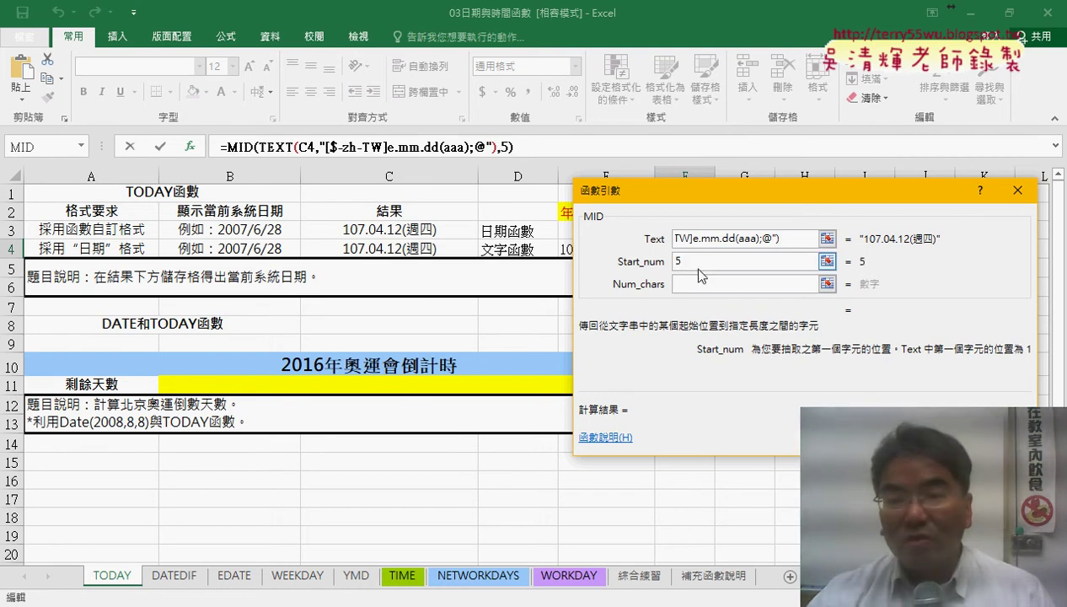
click(690, 283)
text(2)
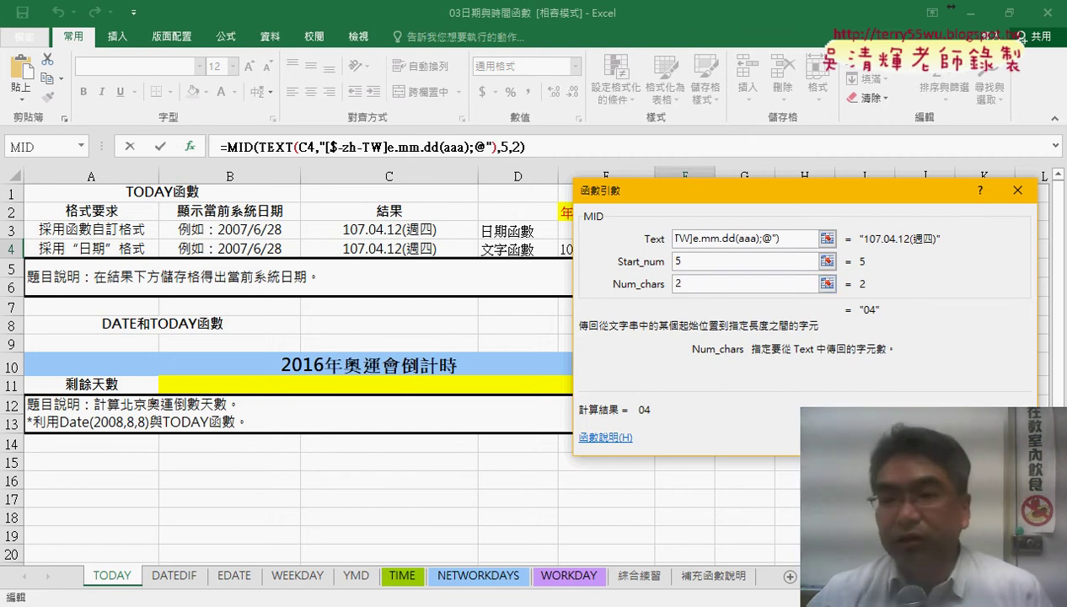
click(934, 437)
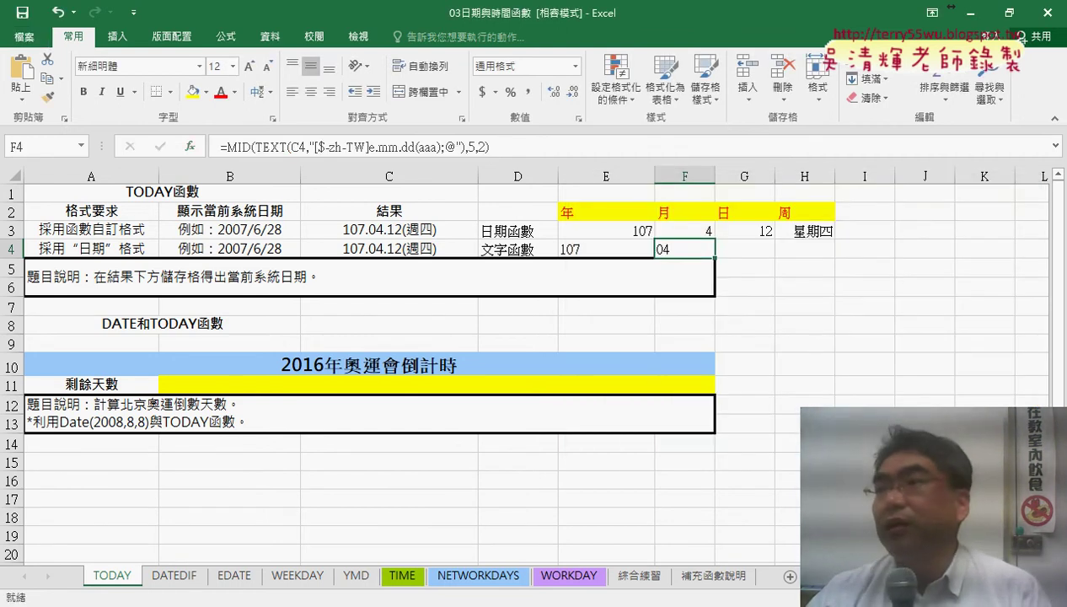
- Copy F4's MID formula into G4 with start position 8 so it shows the day 12
click(758, 251)
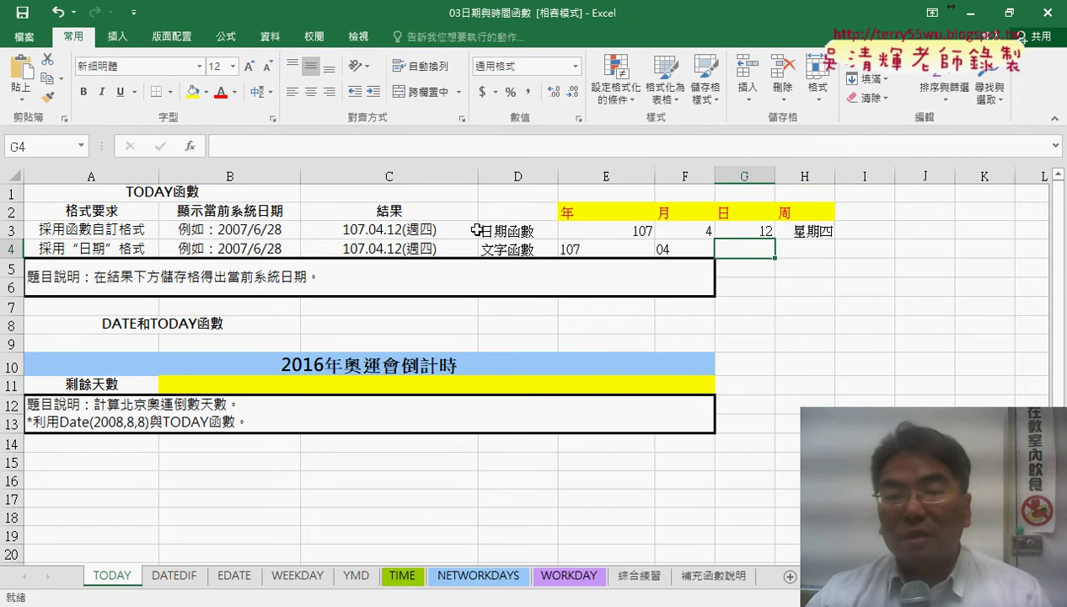
click(708, 252)
drag(489, 147, 219, 146)
right_click(305, 152)
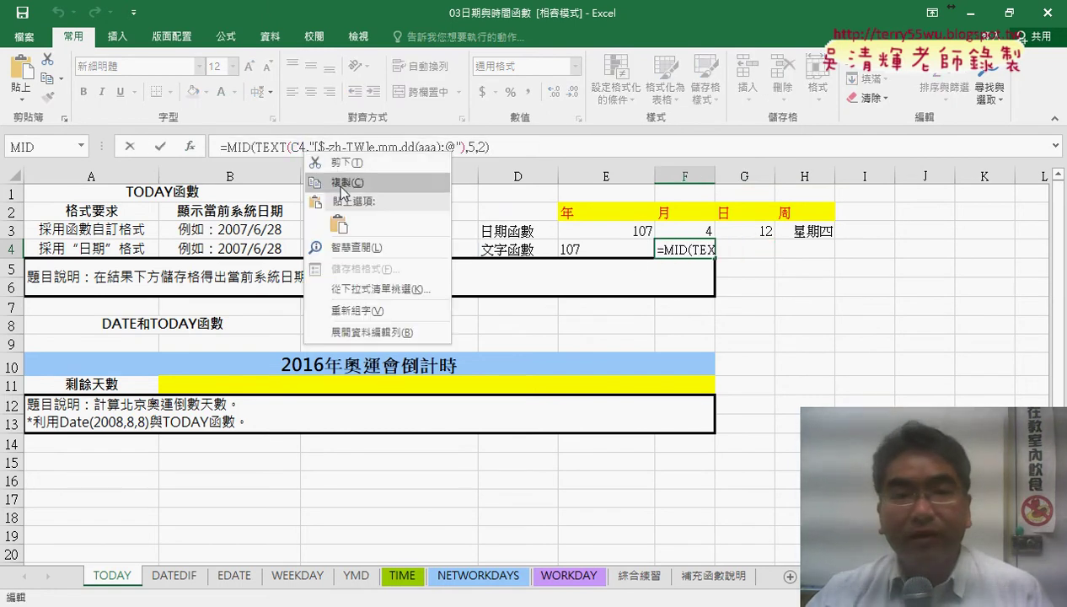
click(339, 182)
click(746, 249)
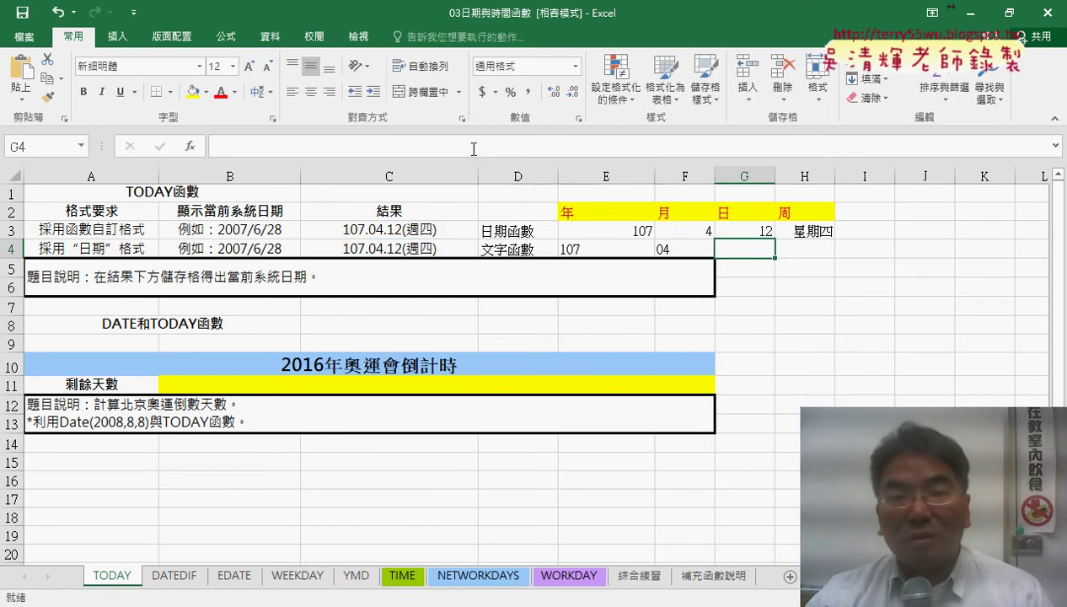
right_click(481, 151)
click(502, 199)
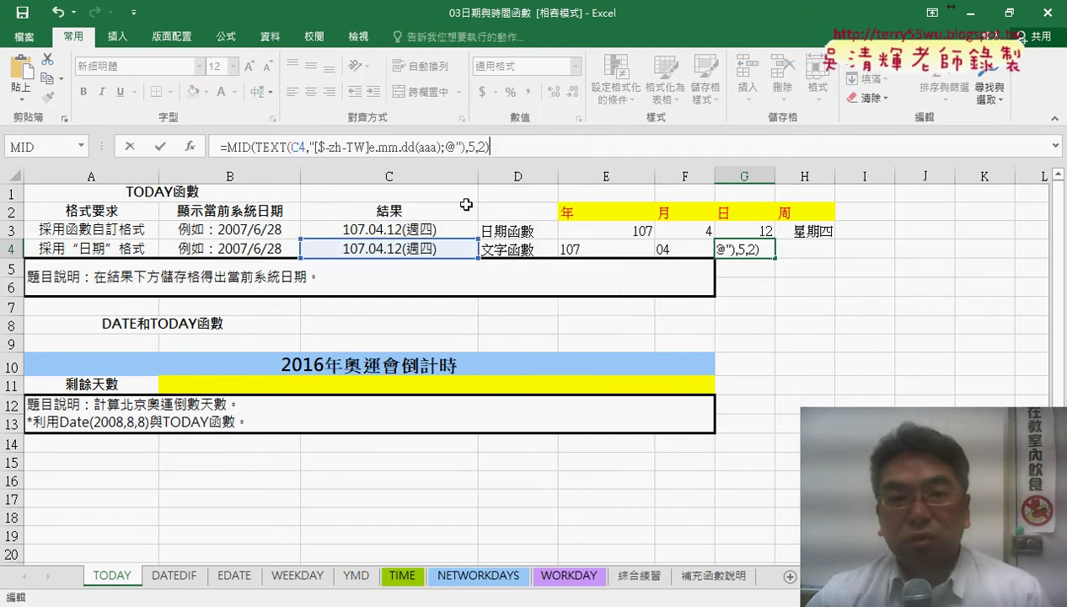
click(472, 147)
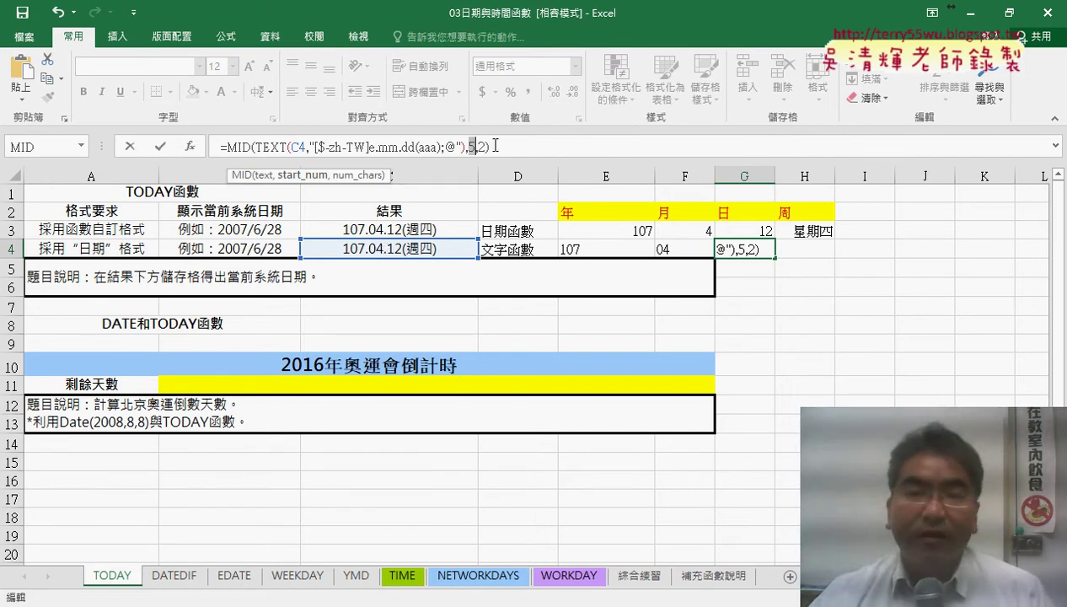
text(8)
click(160, 147)
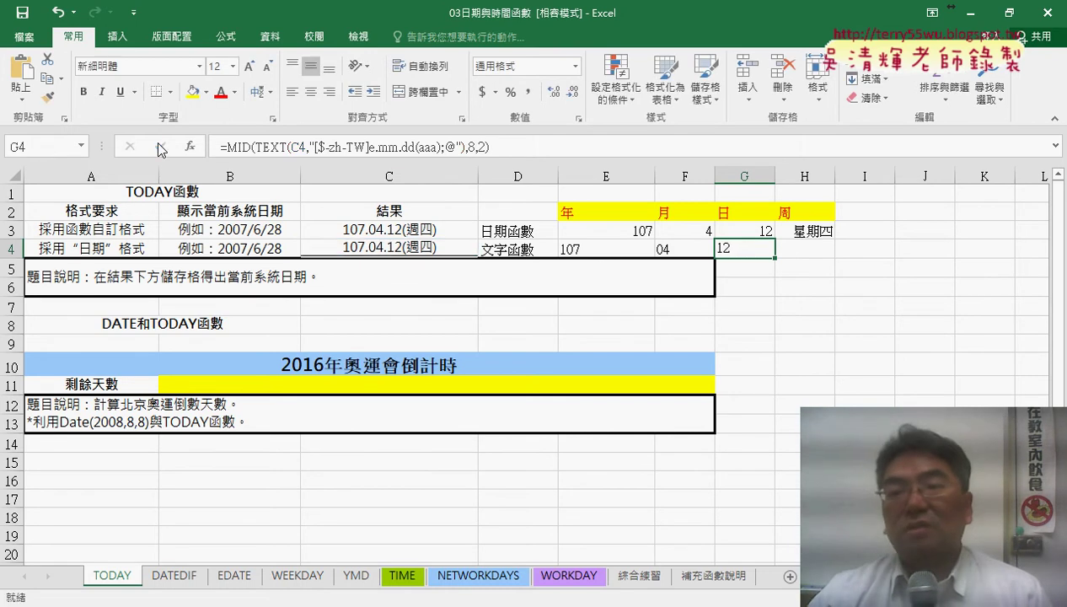
click(808, 253)
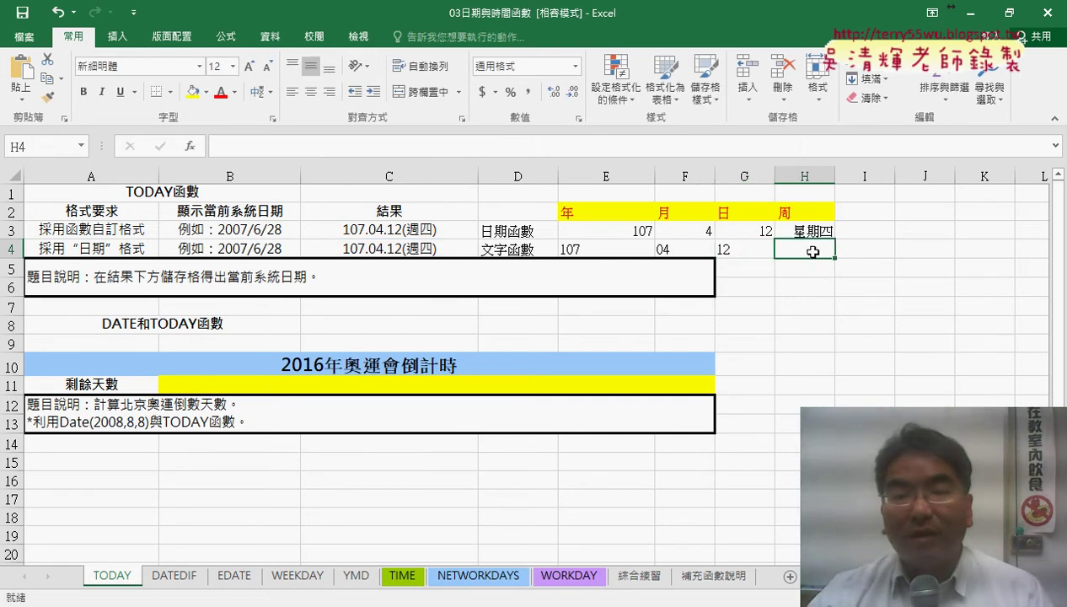
- Paste the MID formula into H4, correcting the start position from 10 to 11 to show 週四
click(768, 251)
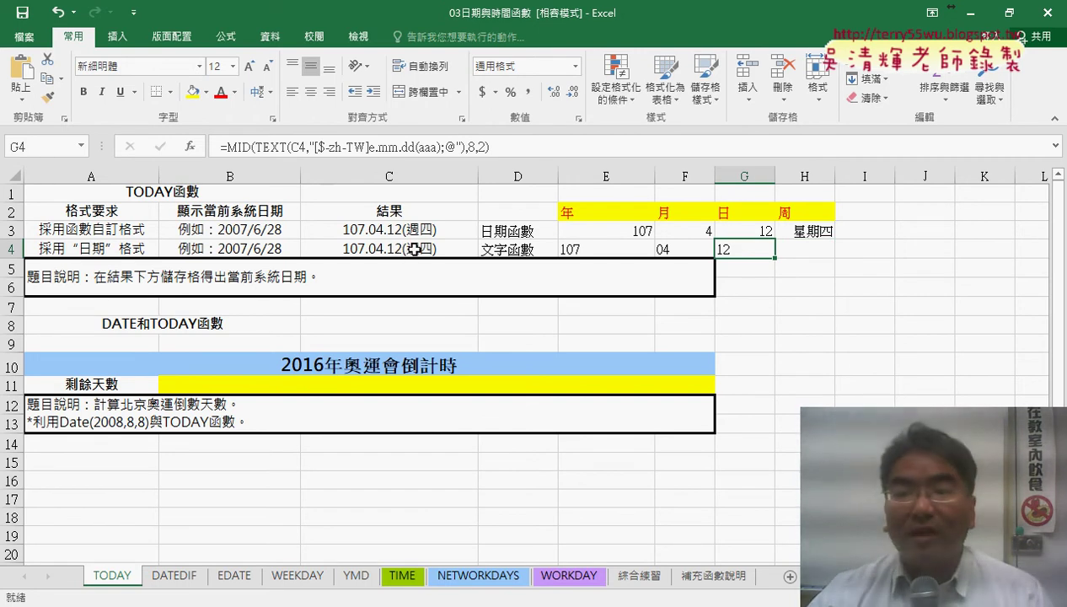
click(803, 250)
right_click(432, 148)
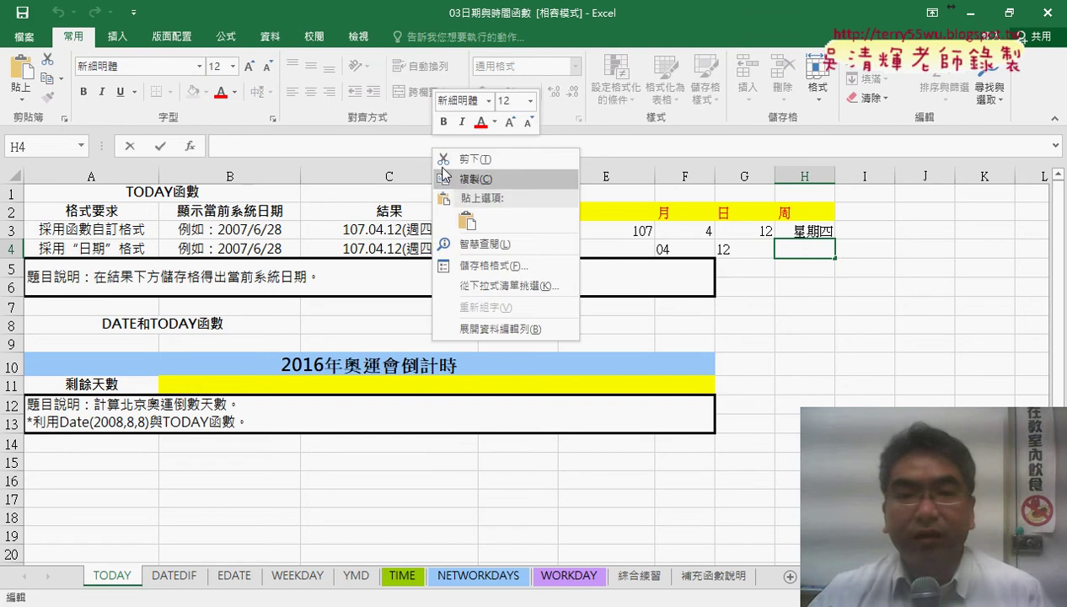
click(461, 218)
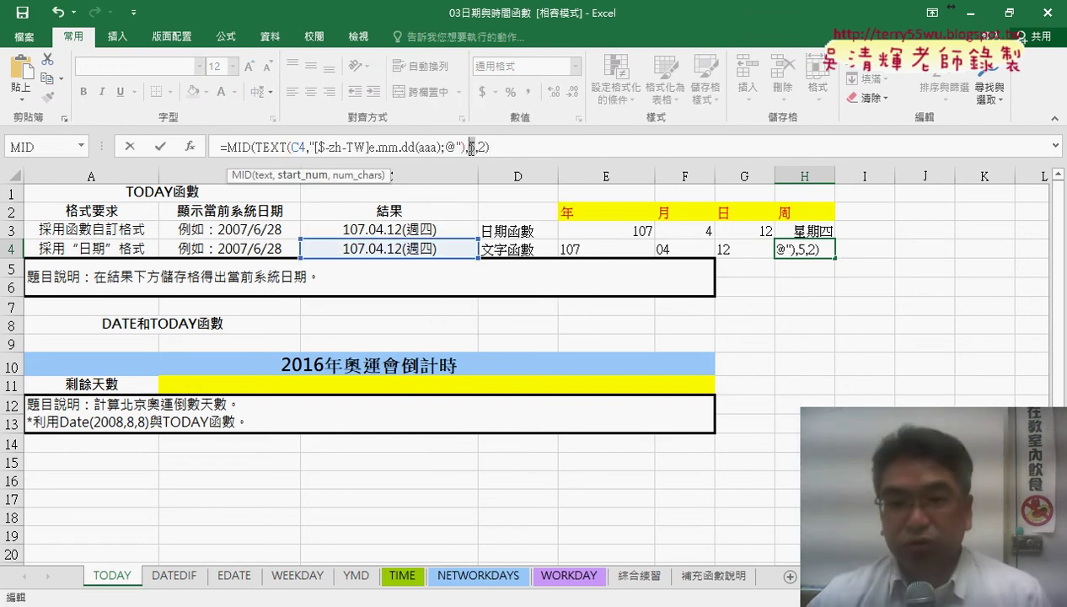
double_click(476, 147)
text(10)
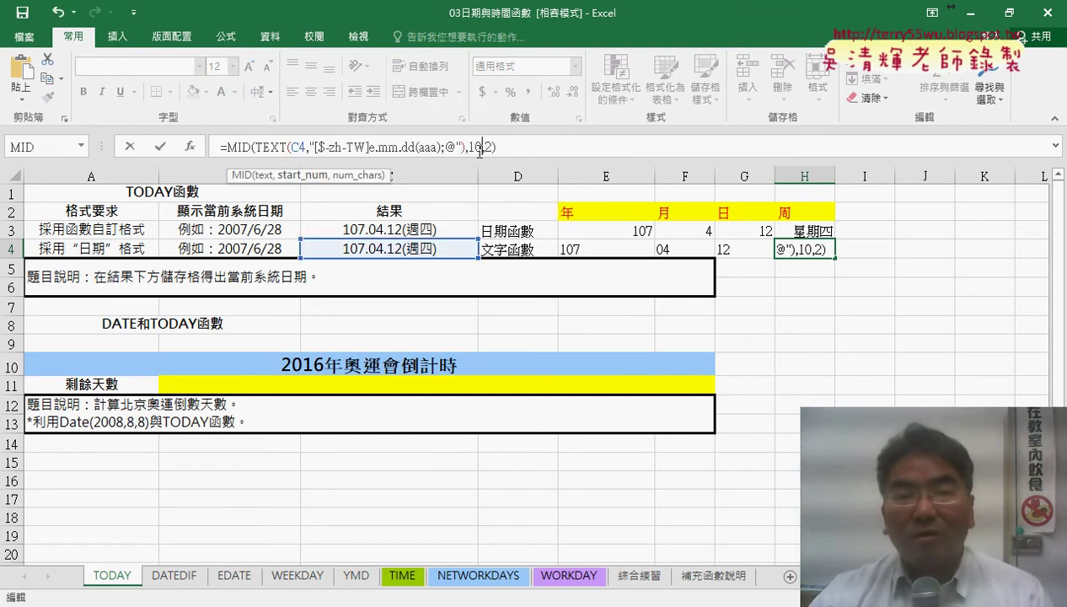
click(158, 149)
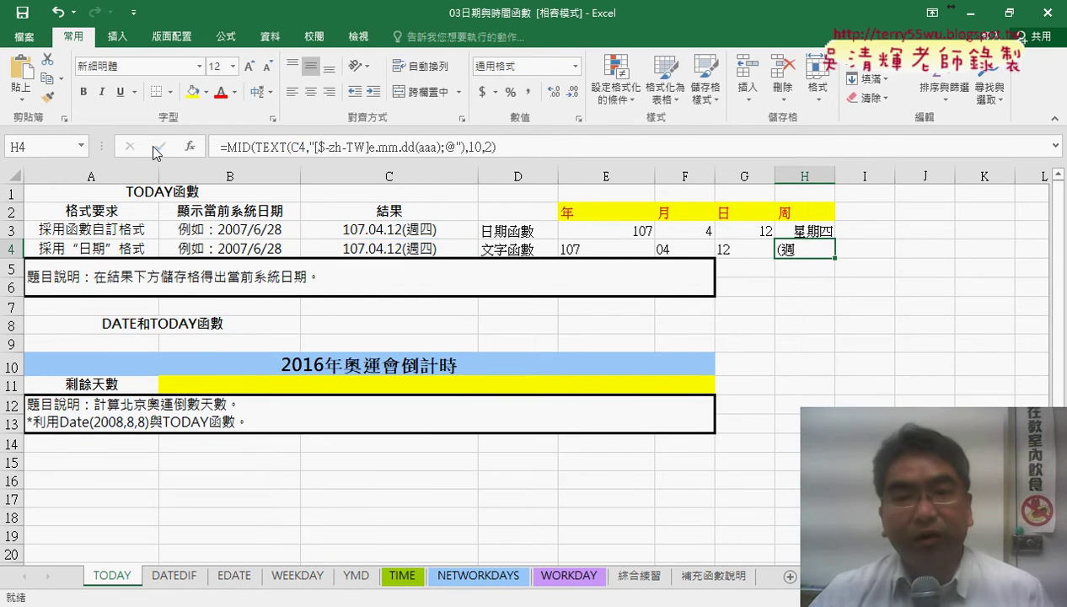
click(478, 147)
key(BackSpace)
text(1)
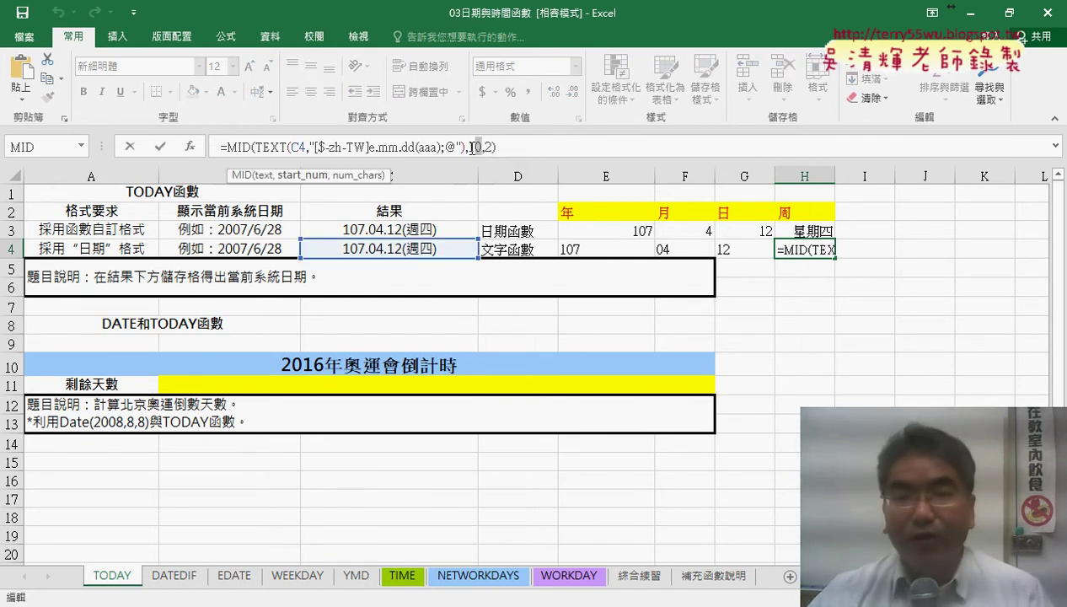
click(160, 149)
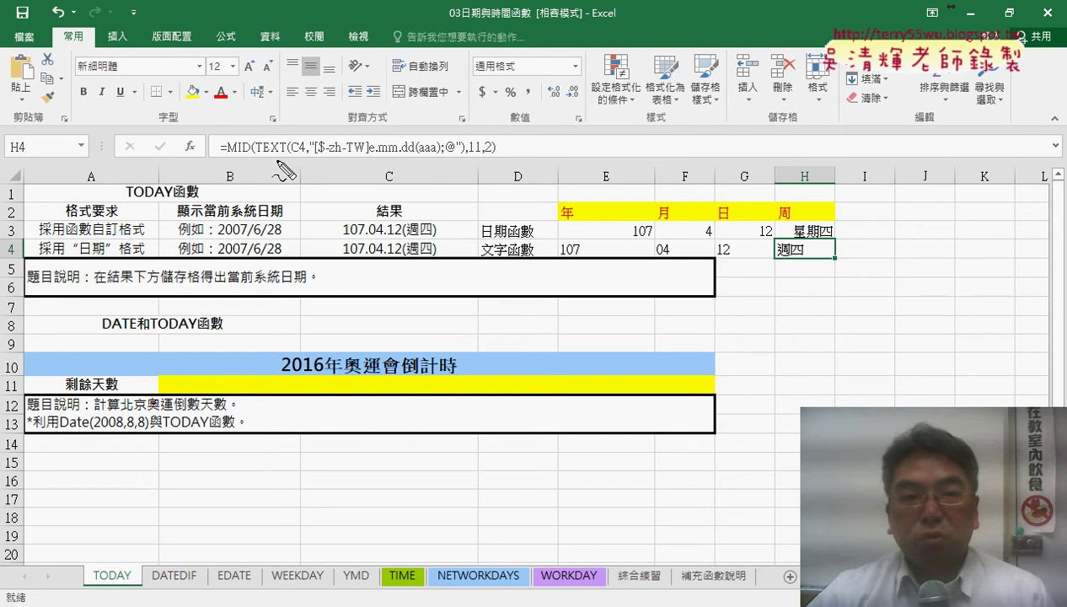
- Underline the TEXT function, the C4 date and the row 4 results in red
drag(253, 156, 291, 155)
drag(344, 258, 423, 260)
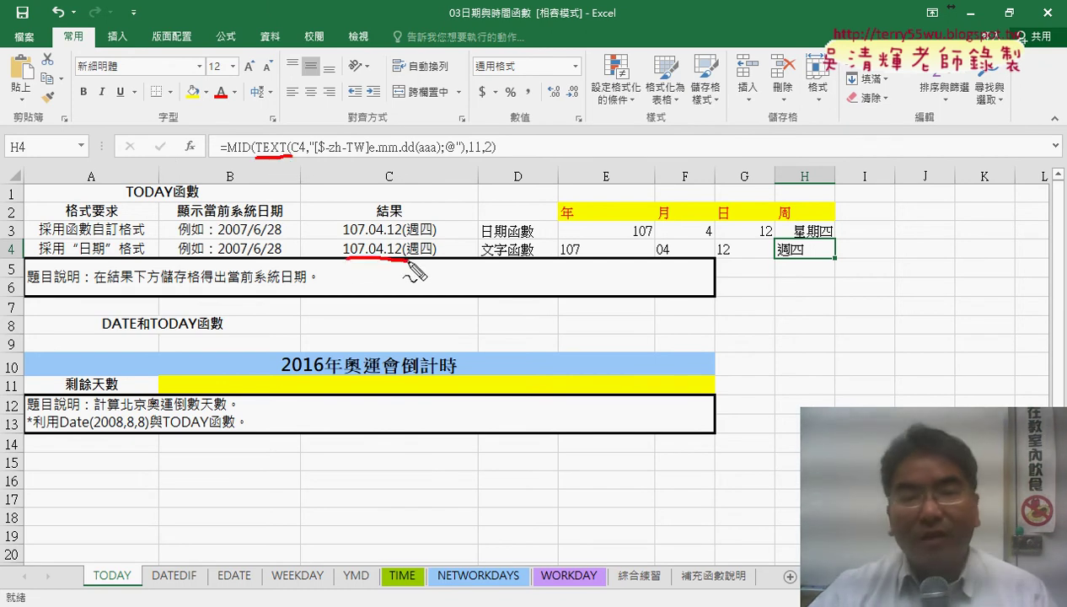
drag(562, 260, 840, 263)
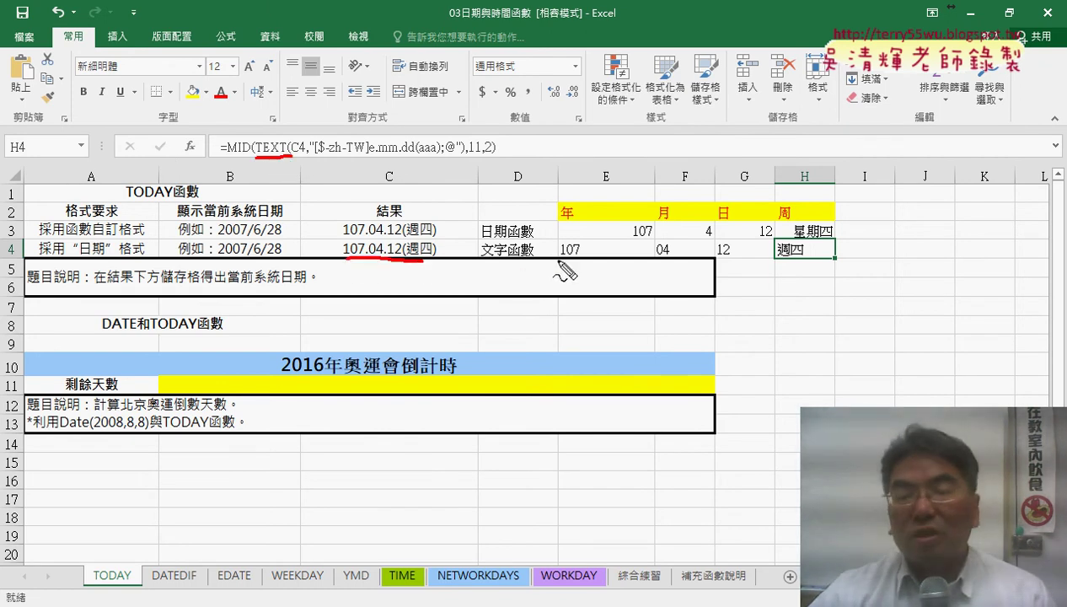
click(838, 261)
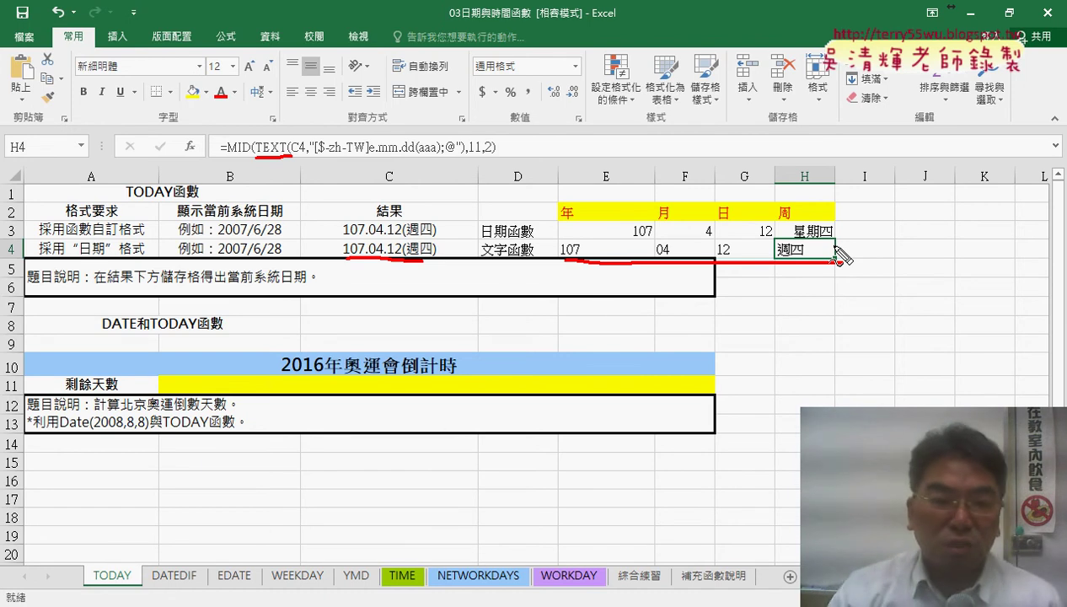
- Clear the red marks and change the A10 title year from 2016 to 2020
key(Escape)
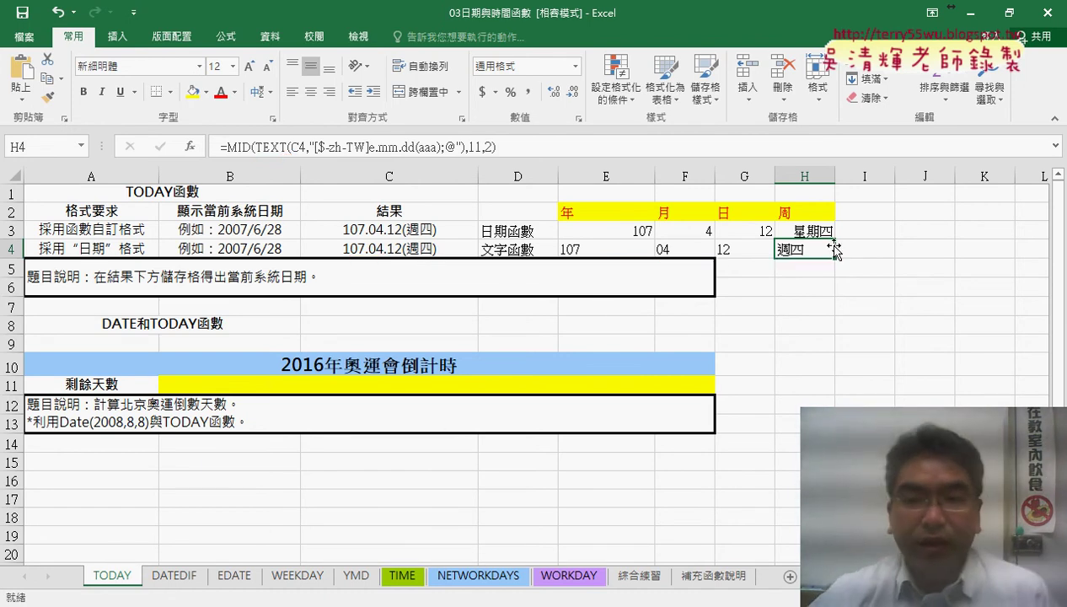
click(411, 383)
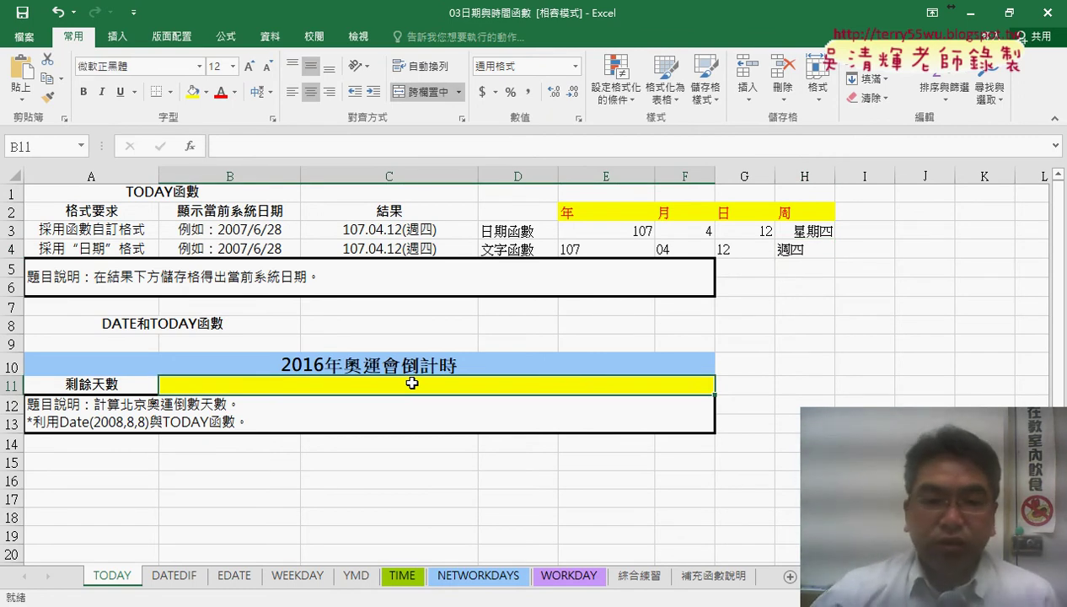
double_click(324, 365)
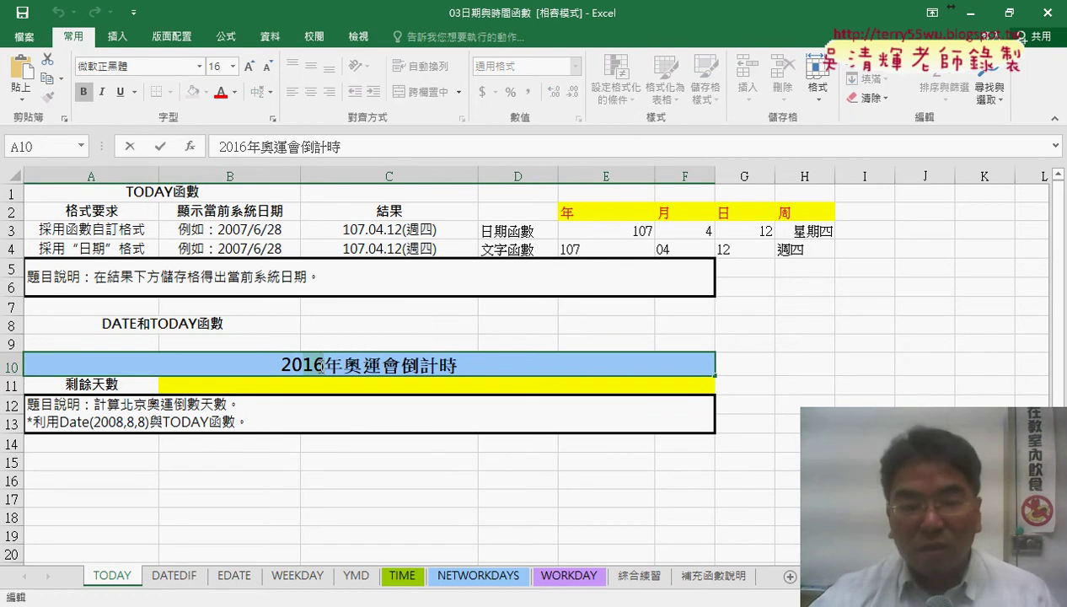
key(BackSpace)
key(BackSpace)
text(20)
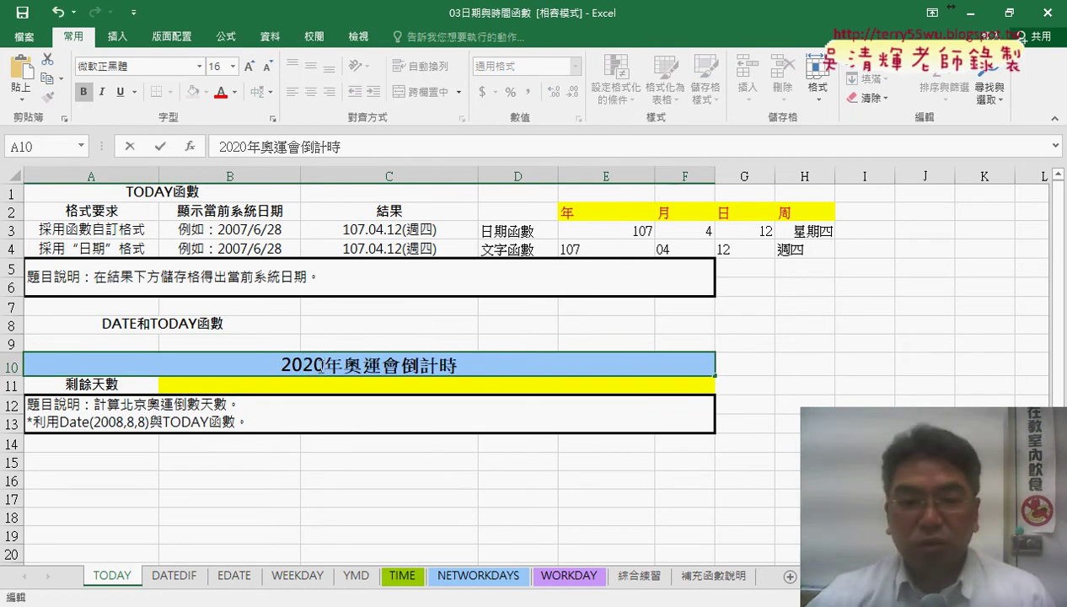
click(353, 391)
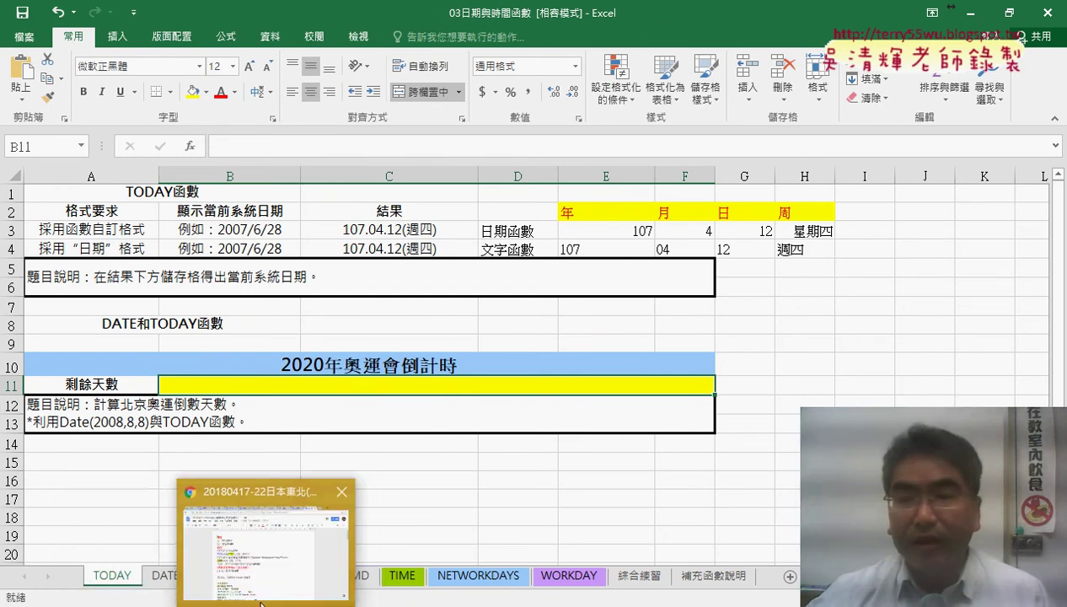
click(265, 539)
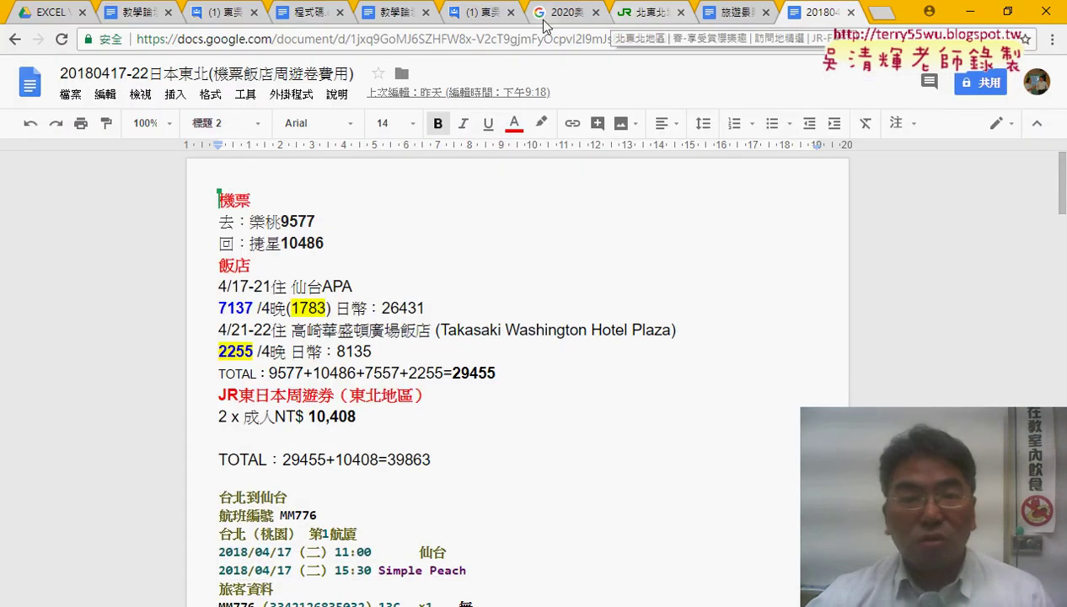
click(563, 21)
scroll(361, 267, up, 2)
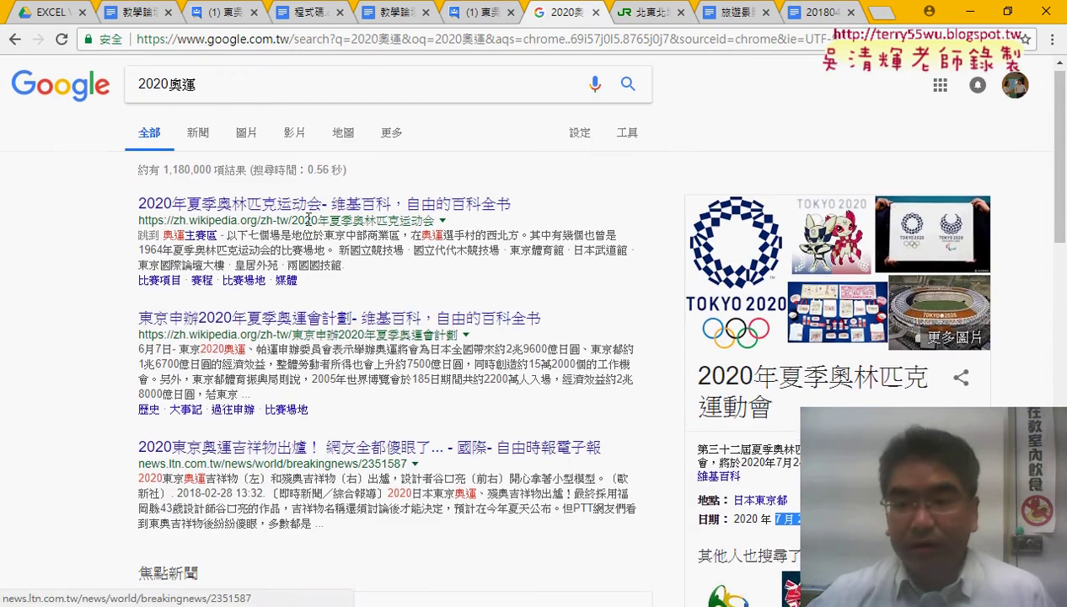
scroll(758, 324, down, 2)
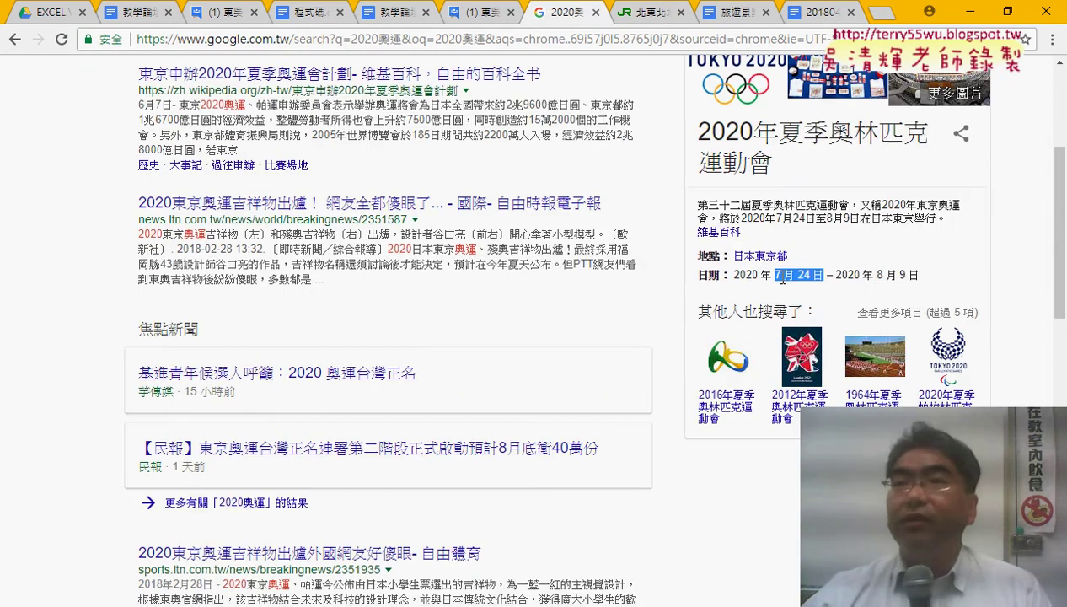
click(970, 12)
- Enter the Olympics opening date 2020/7/24 in G10 and check it
click(750, 364)
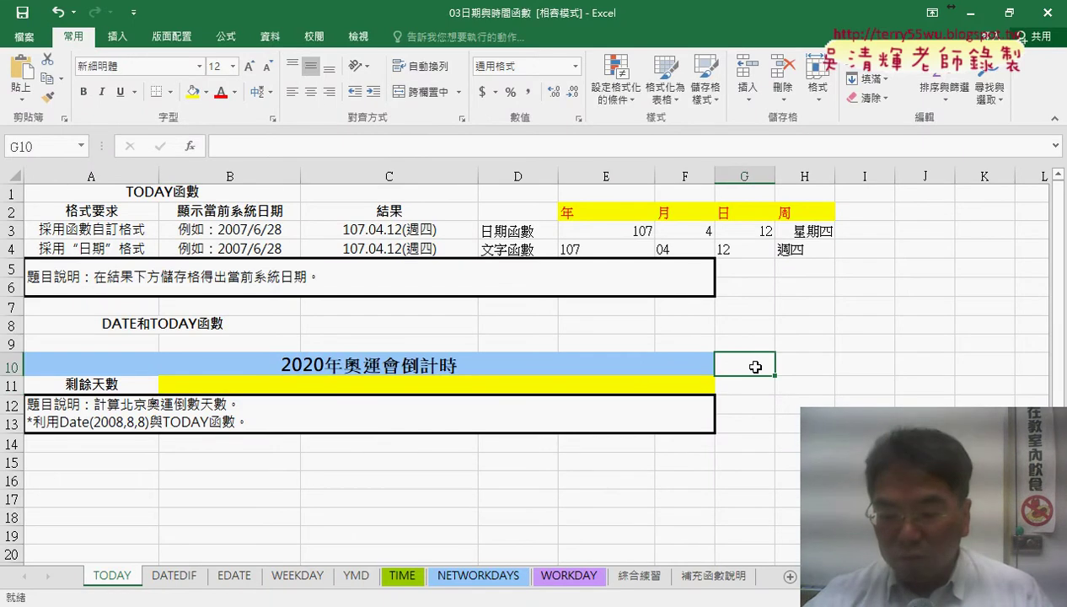
text(2020/7/24)
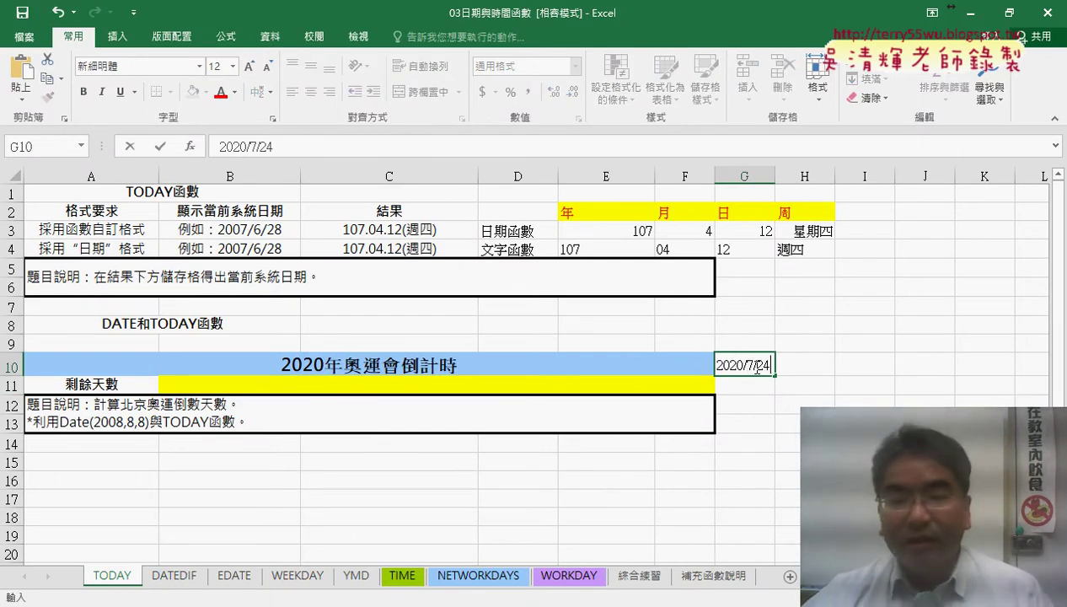
key(Return)
click(639, 386)
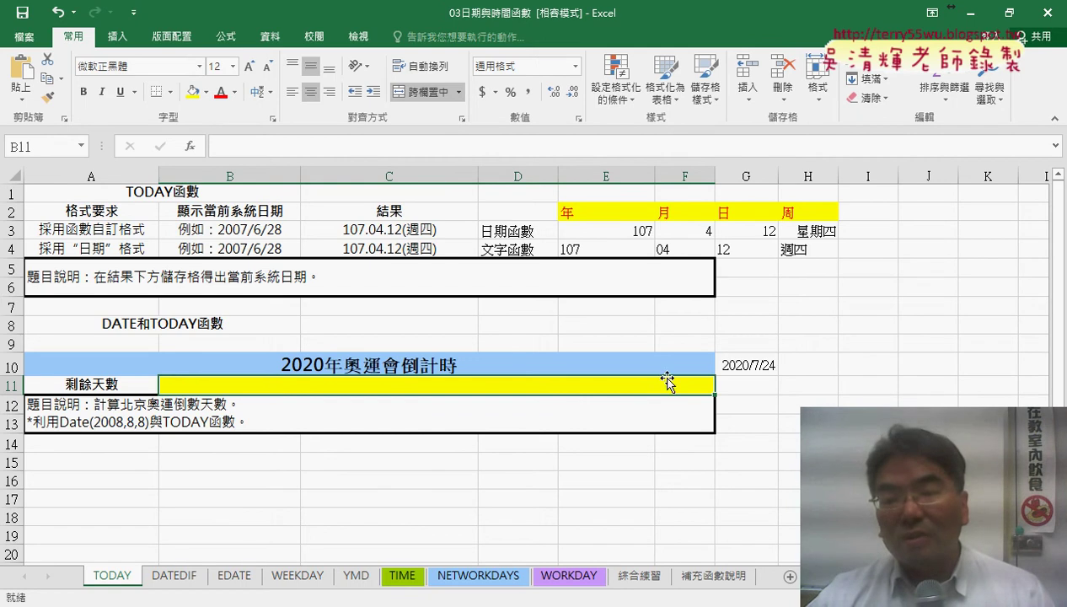
click(742, 364)
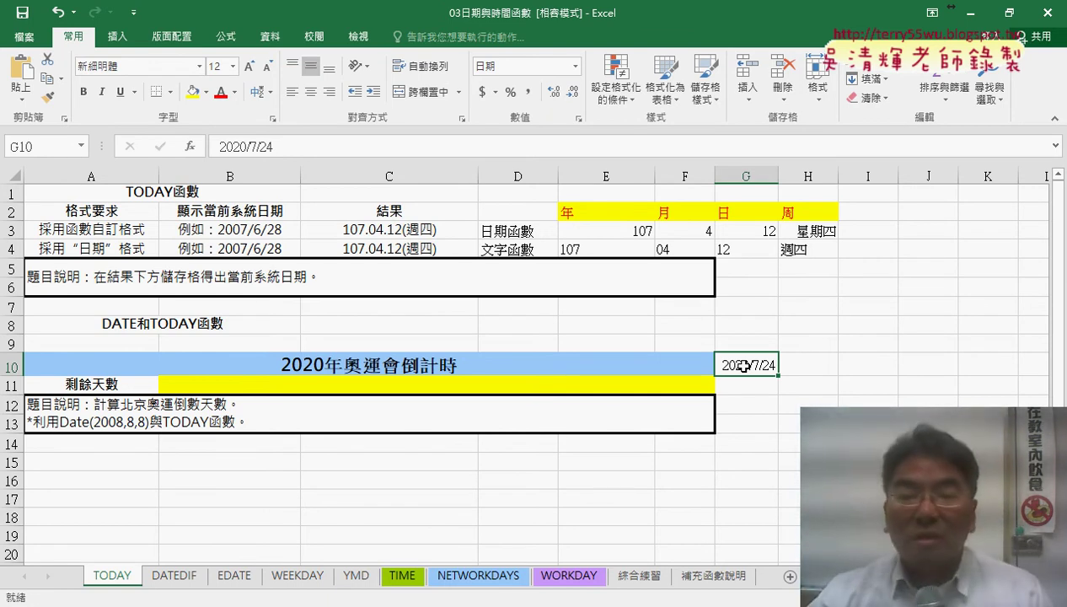
- Enter =G10-C3 in B11 to show 834 days remaining until the Olympics
click(540, 388)
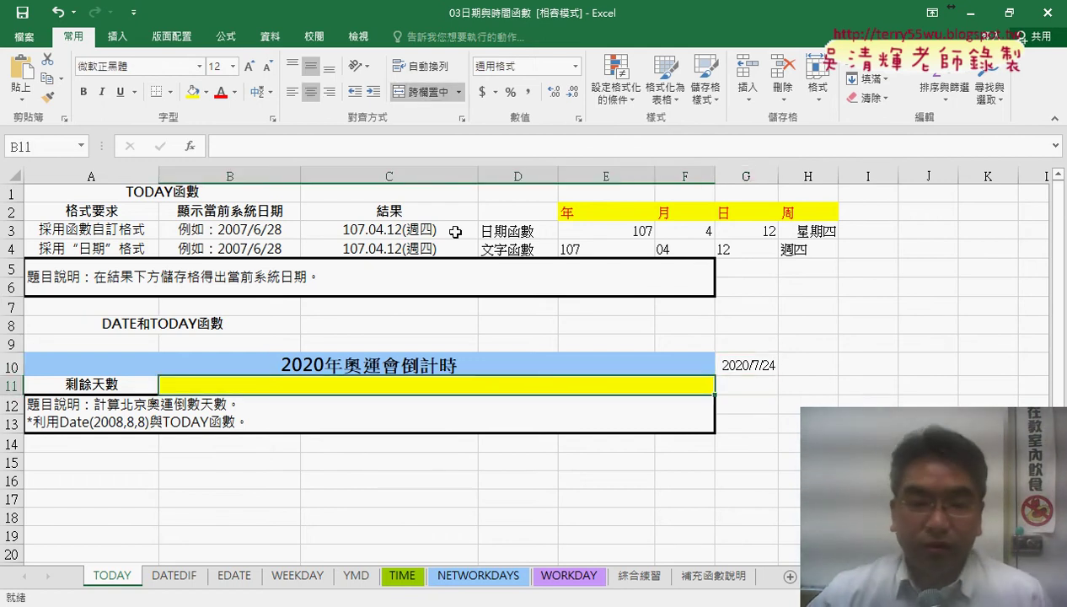
click(342, 147)
text(=)
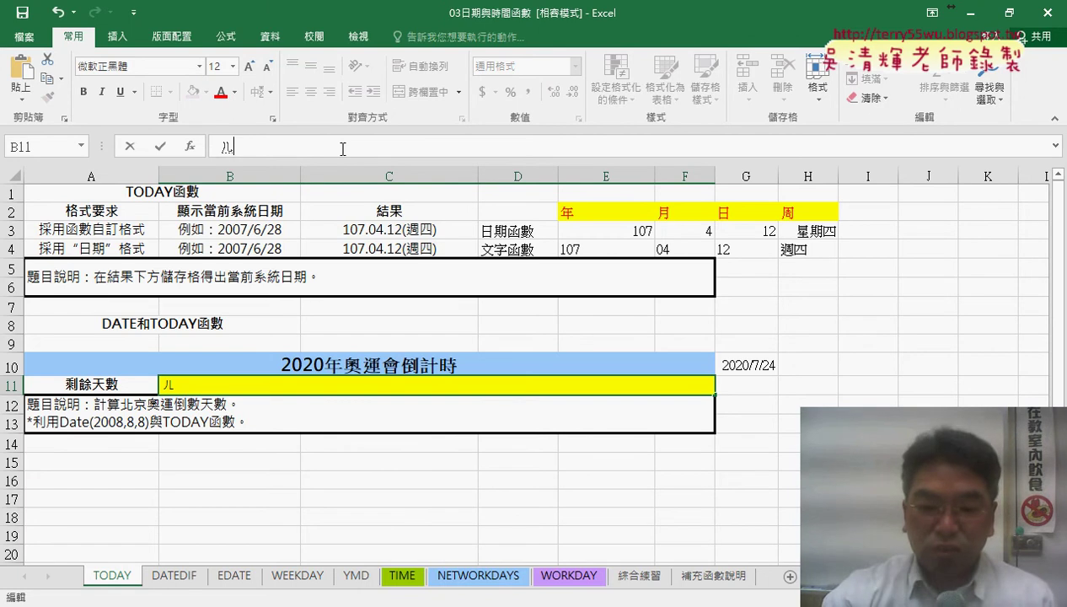
key(BackSpace)
text(=)
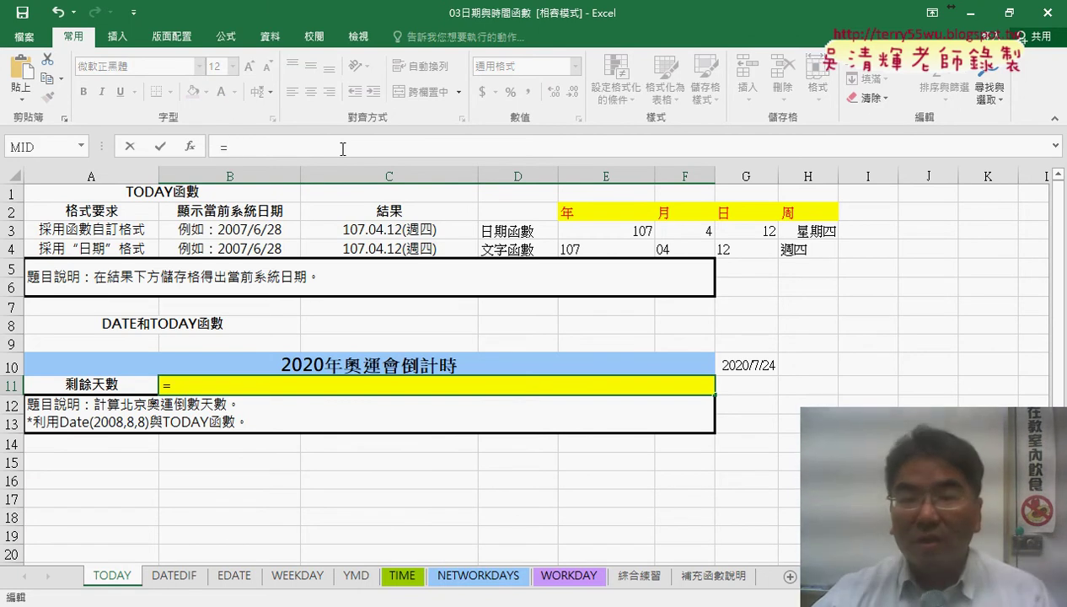
click(749, 366)
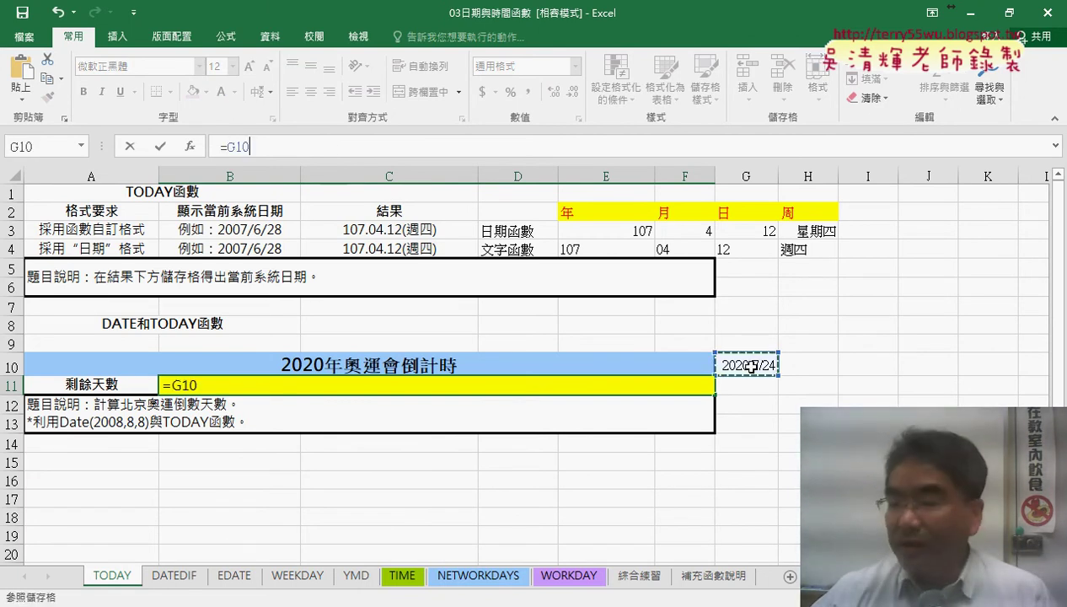
text(-)
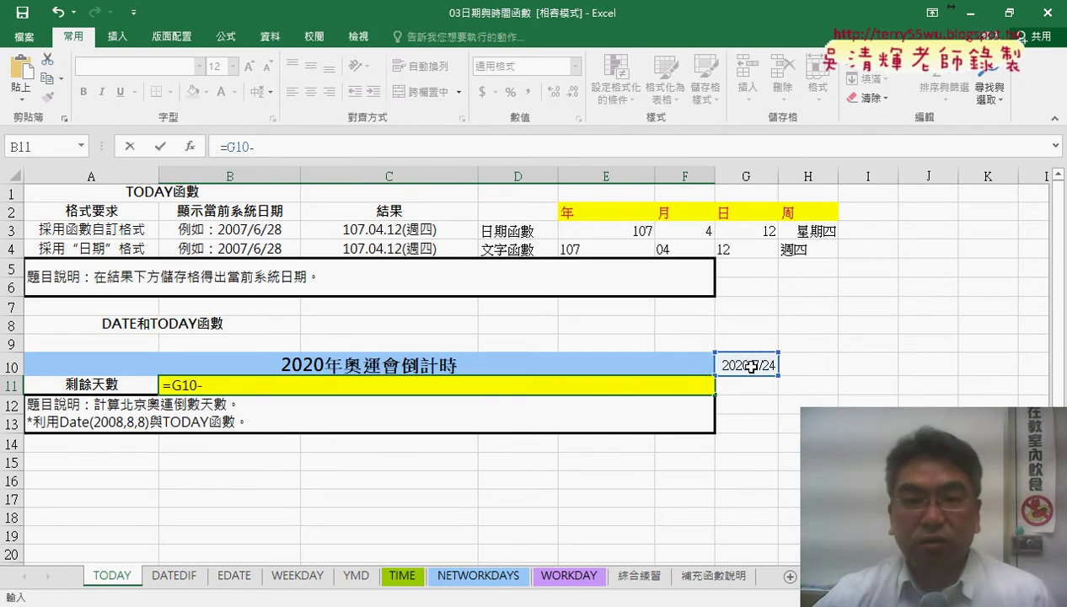
click(434, 228)
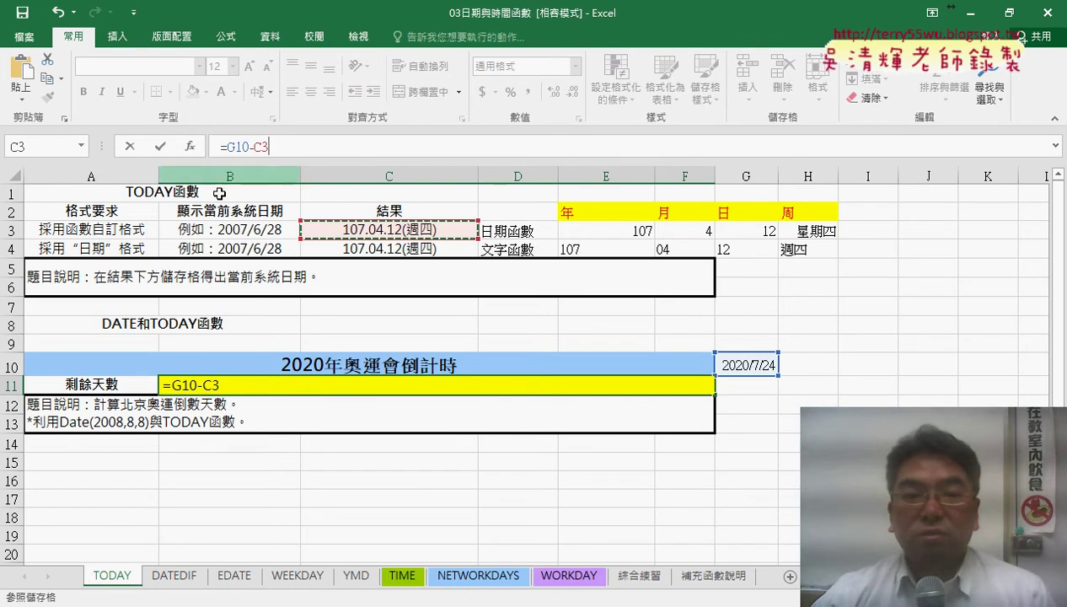
click(160, 145)
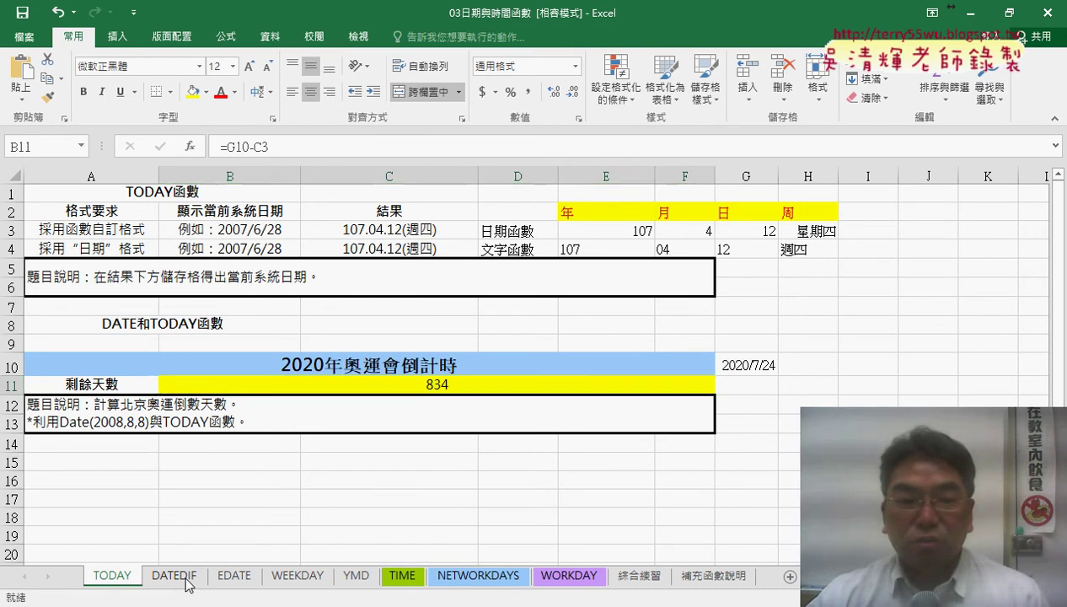
- Switch to the DATEDIF sheet and inspect the birth date in B15 and empty age cell C15
click(187, 581)
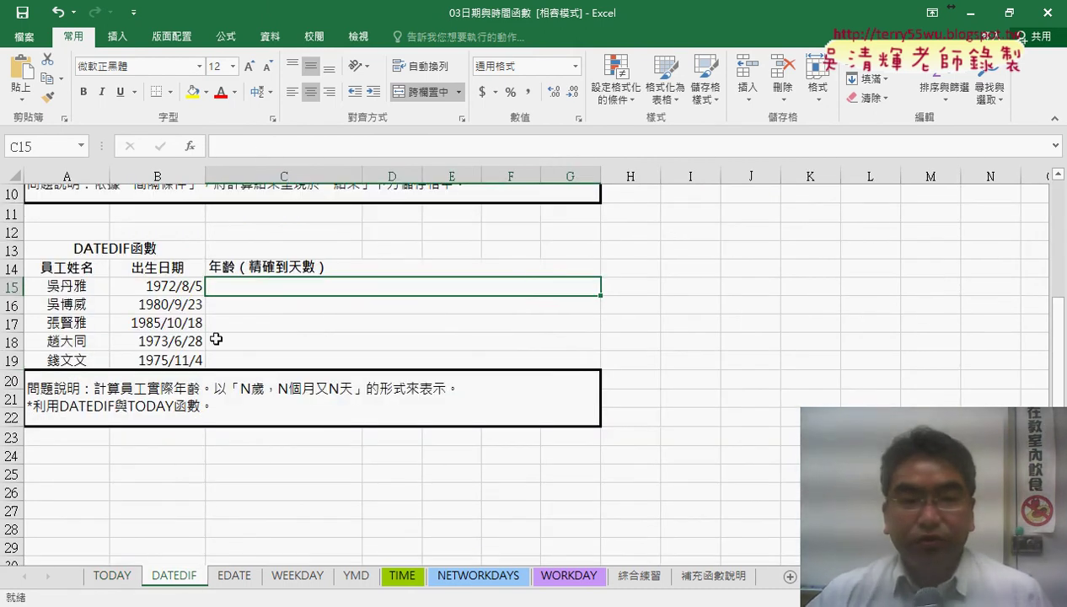
click(174, 287)
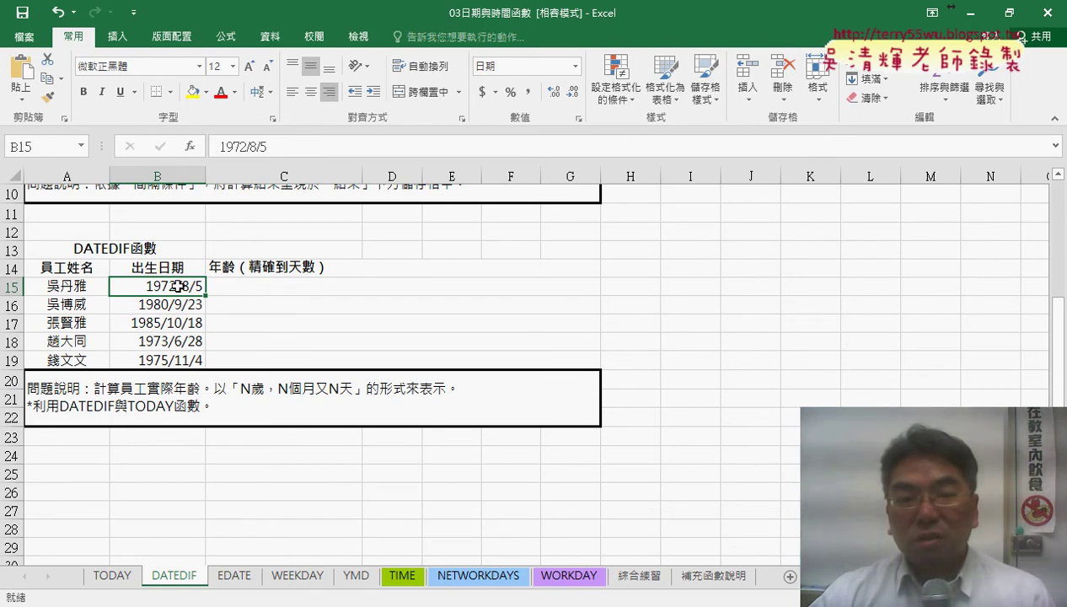
click(283, 286)
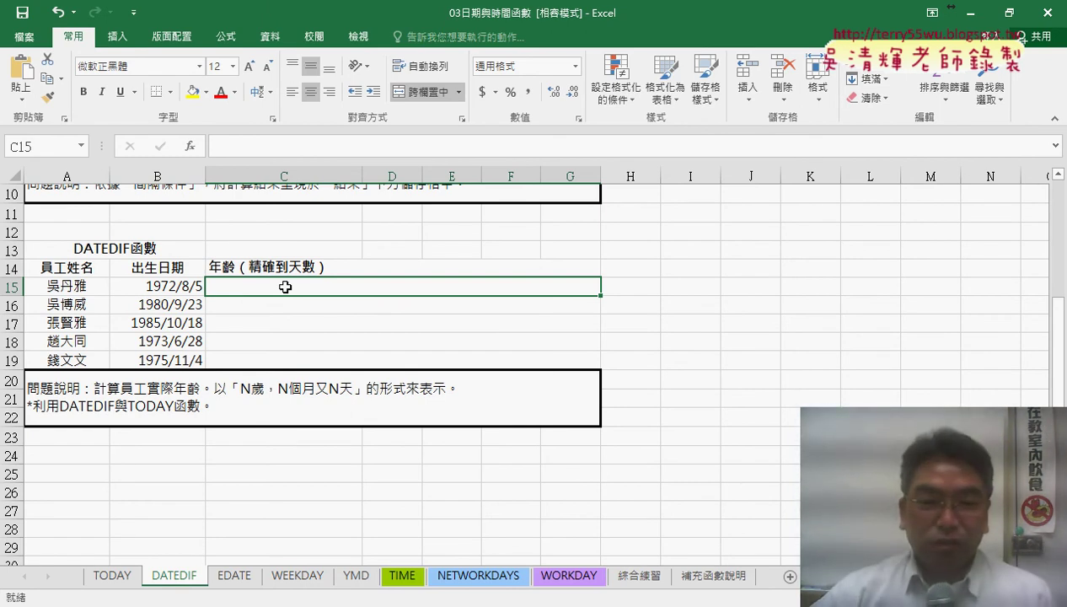
- Return to the TODAY sheet and review the E3:H3 date-function results 107, 4, 12, 星期四
click(113, 575)
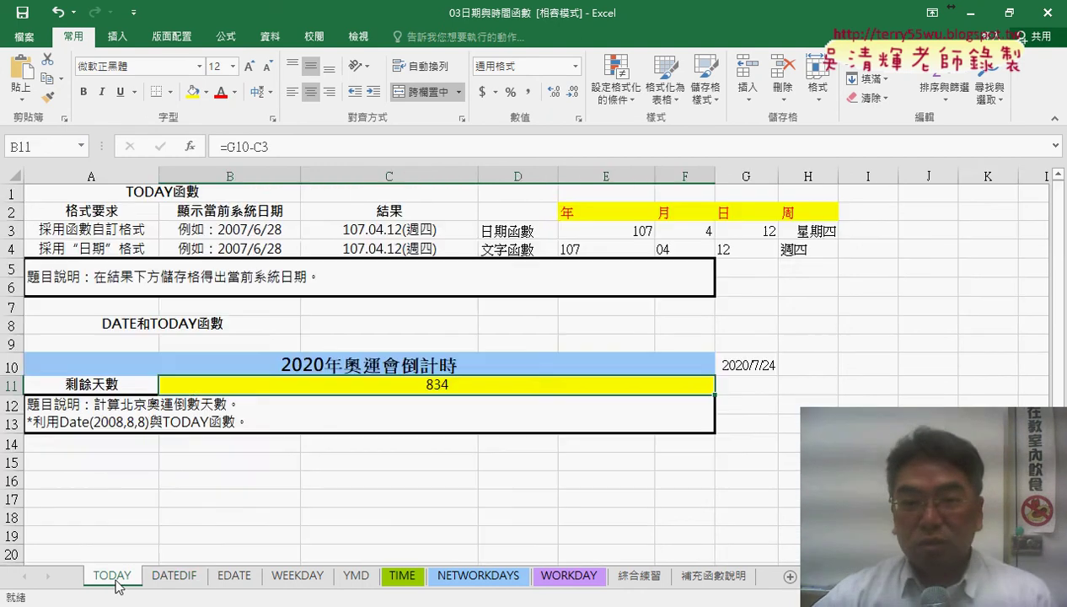
click(519, 231)
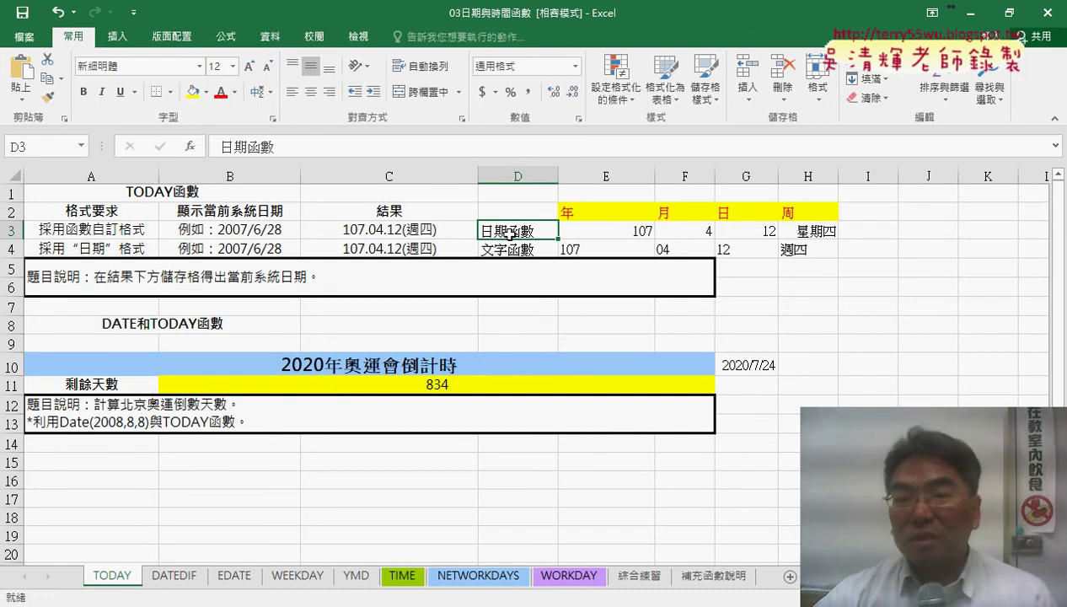
click(594, 227)
click(682, 226)
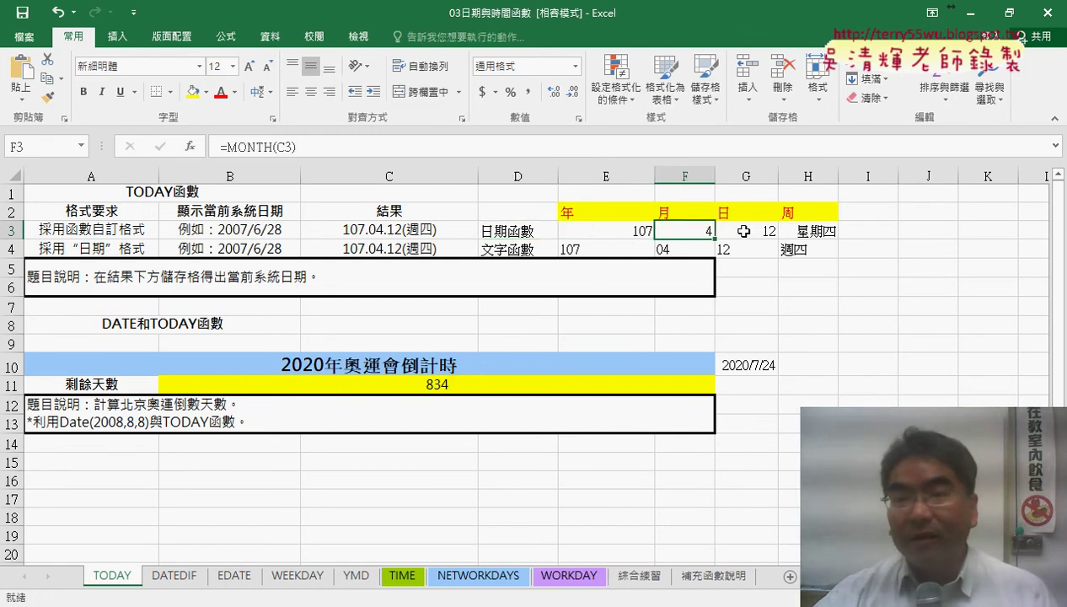
click(743, 231)
click(808, 231)
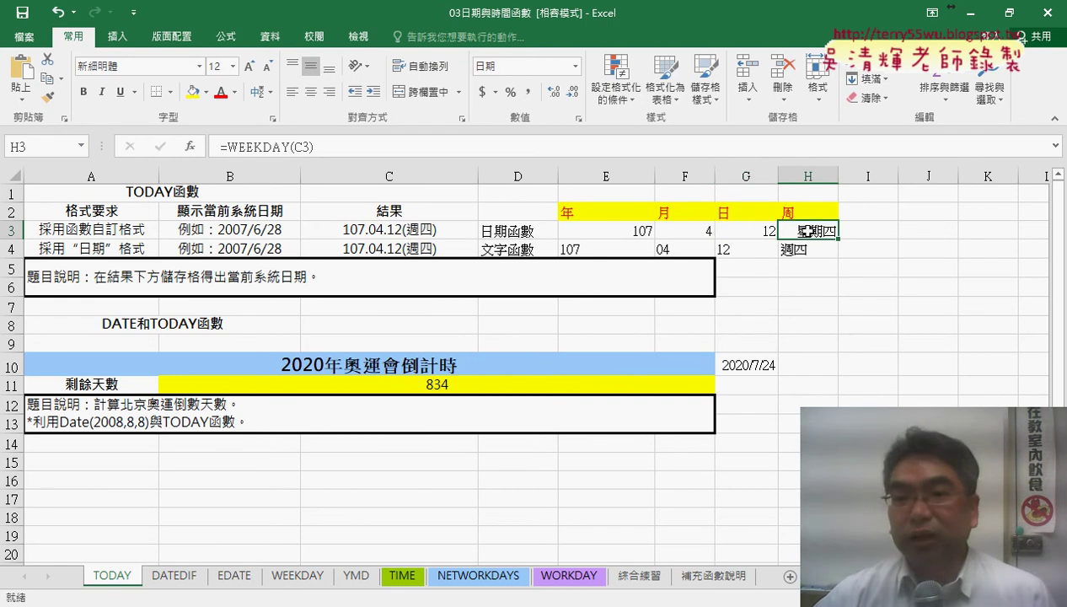
drag(611, 230, 807, 231)
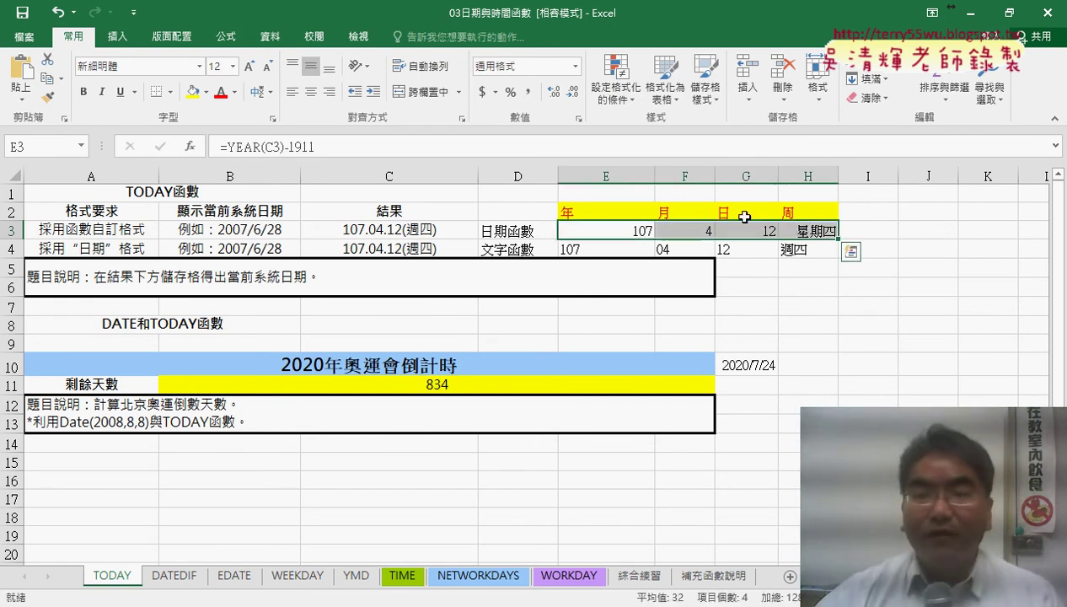
- Review the LEFT and MID formulas in E4:H4 giving 107, 04, 12, 週四
click(525, 249)
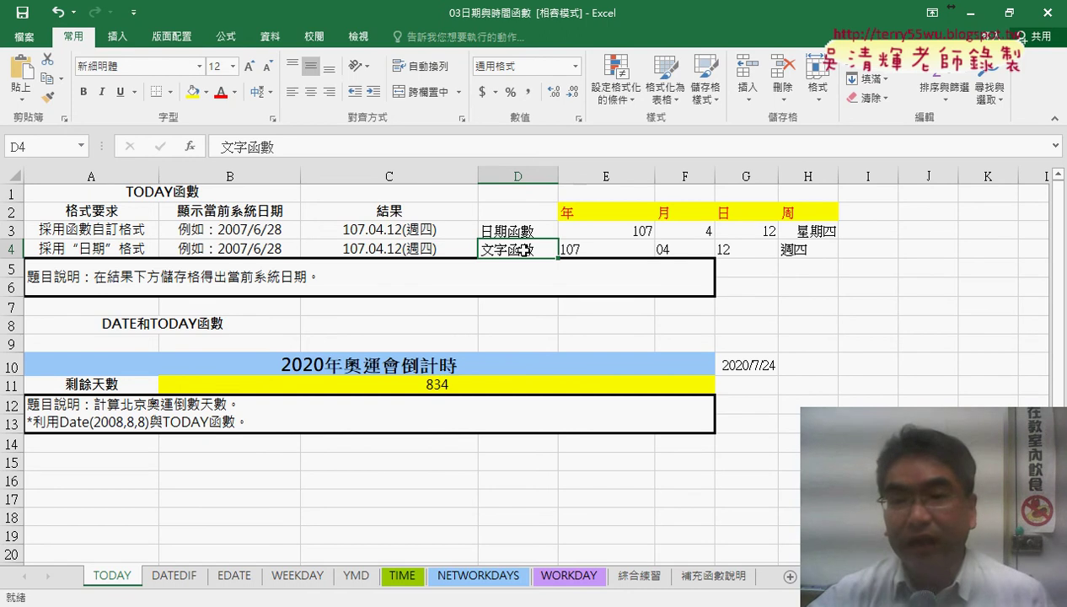
click(600, 254)
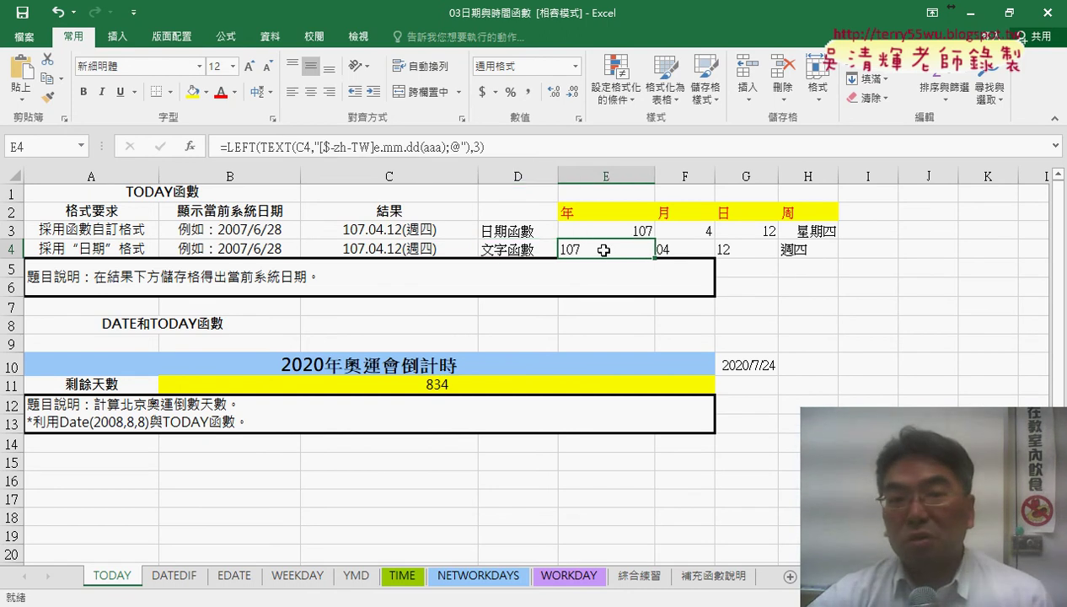
click(677, 247)
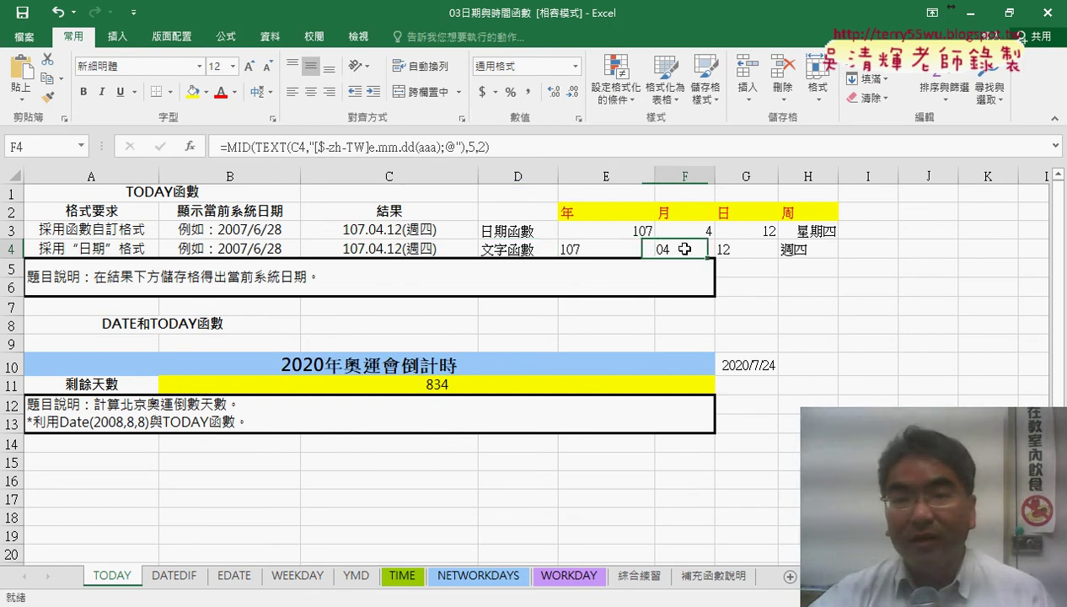
click(745, 247)
click(821, 249)
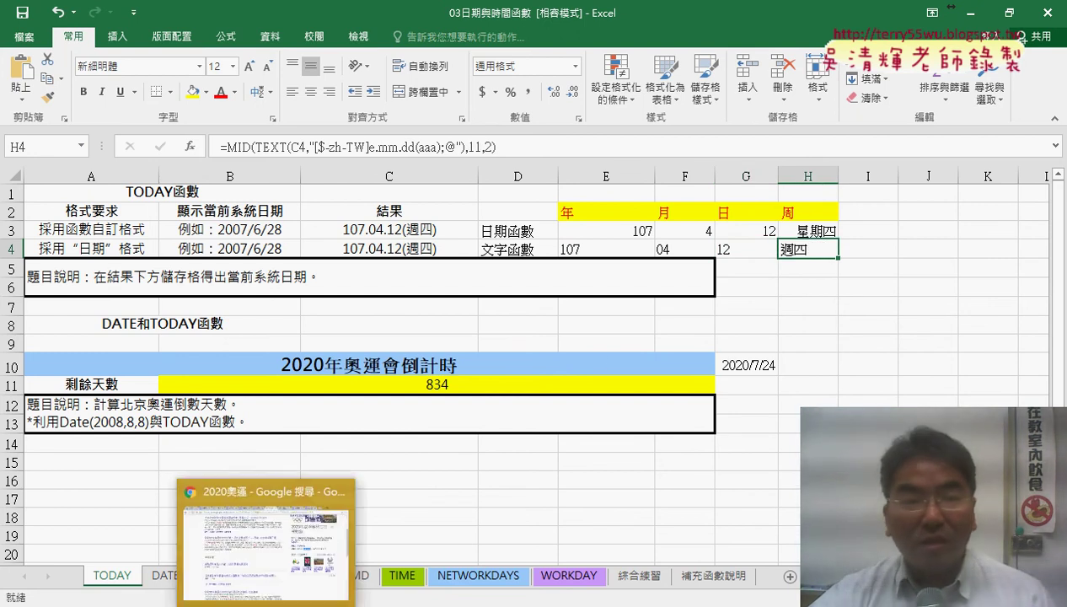
- Open 程式碼.docx from the 03_日期與時間函數 folder in Google Drive
click(266, 549)
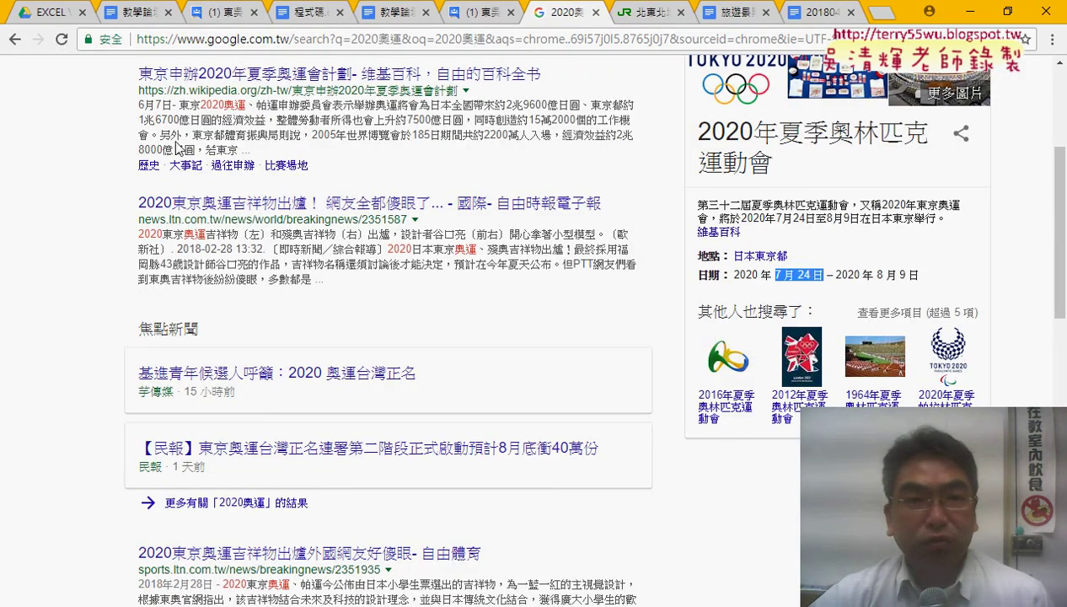
click(56, 17)
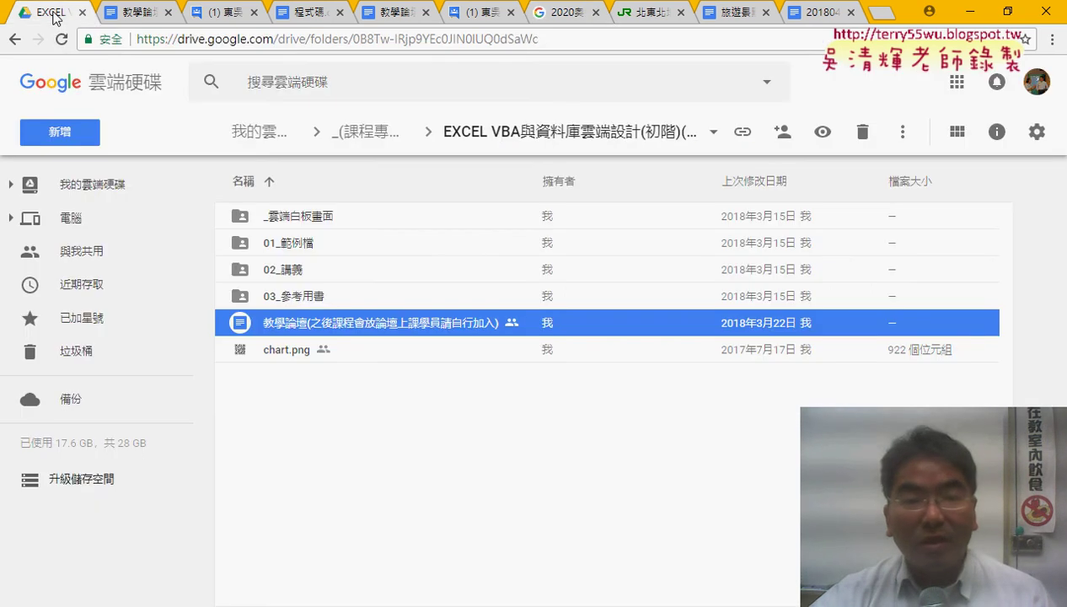
double_click(280, 214)
double_click(288, 272)
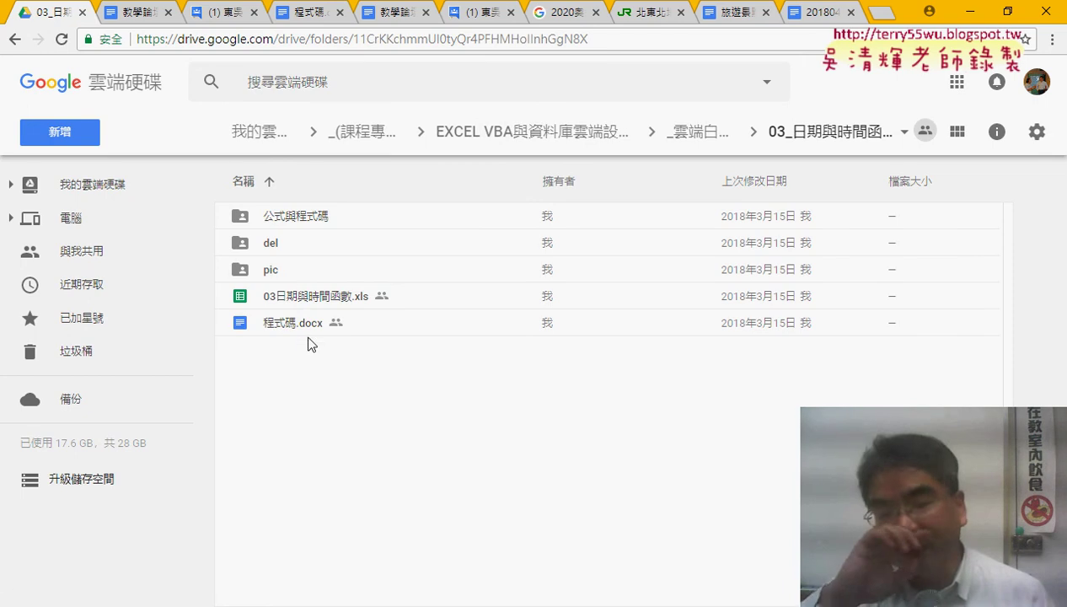
click(311, 327)
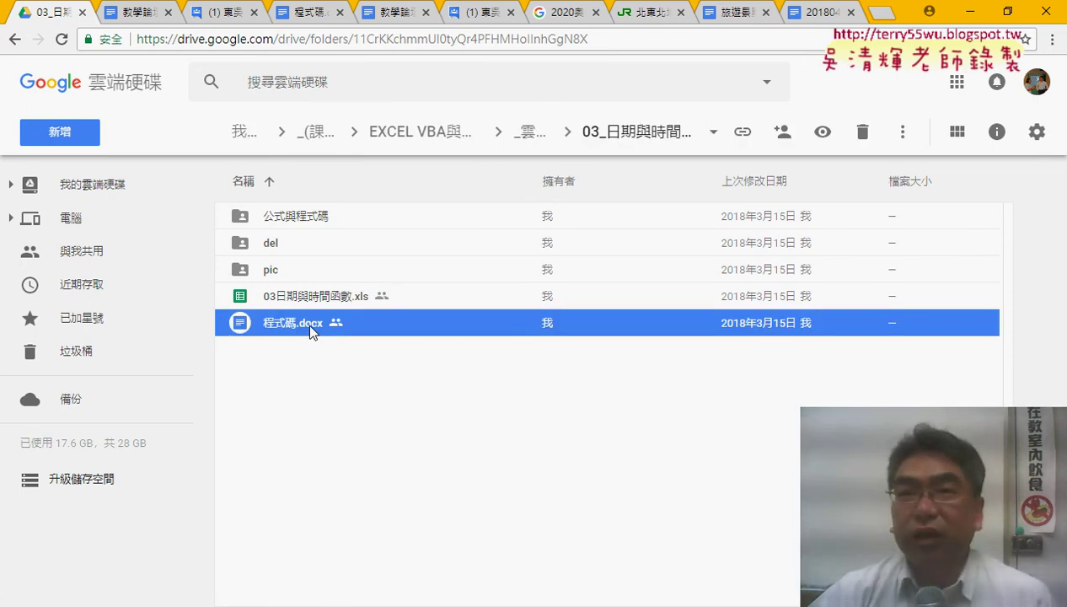
double_click(310, 326)
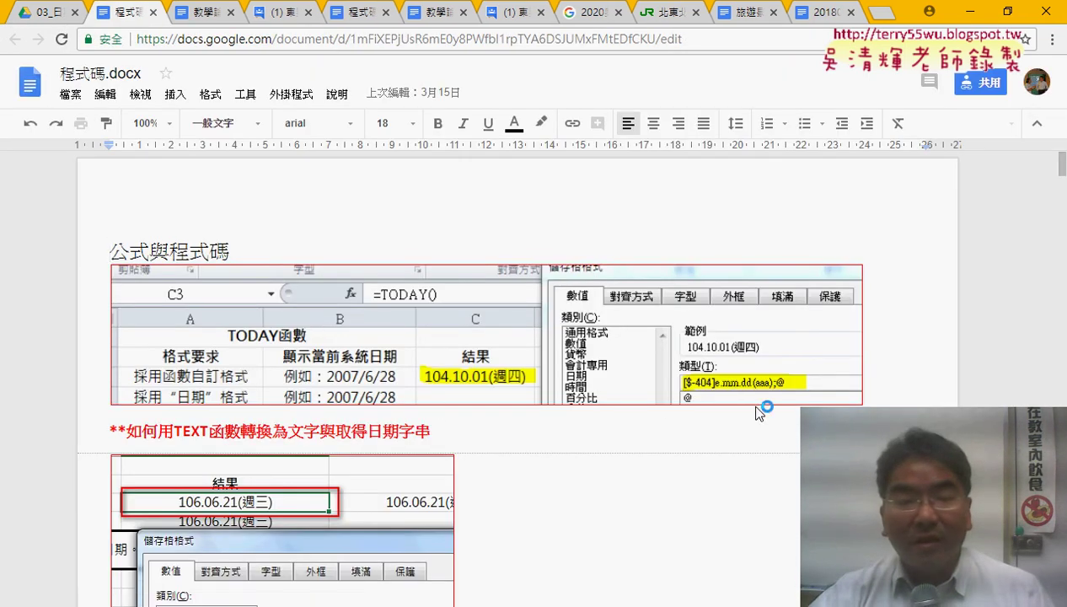
- Scroll the notes down to the DATEDIF formulas and highlight the 計算員工實際年齡 heading
scroll(757, 407, down, 3)
scroll(757, 407, down, 2)
scroll(761, 405, down, 1)
scroll(493, 381, down, 2)
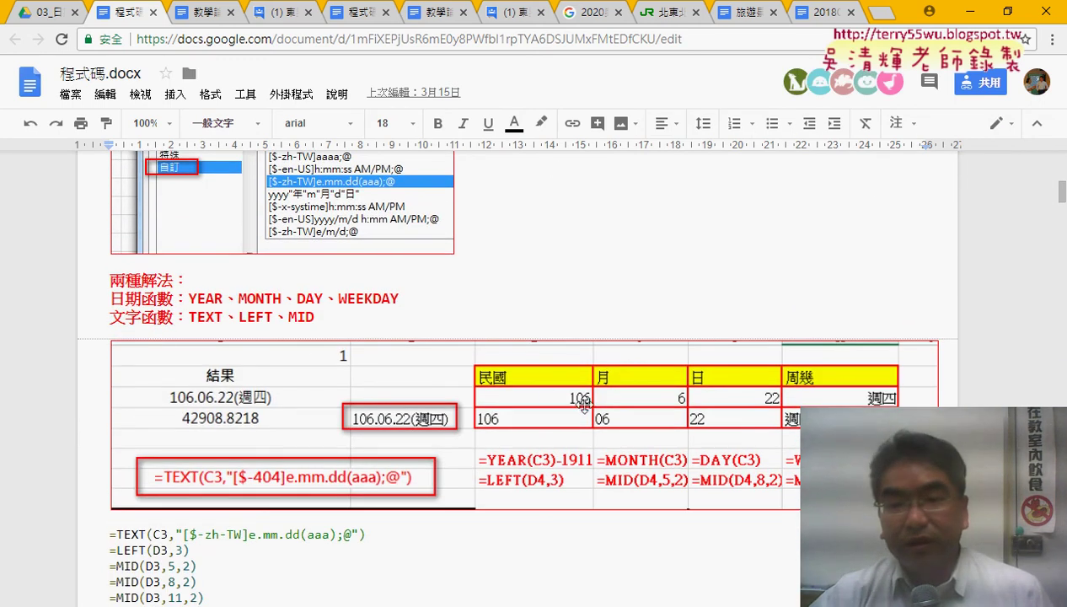
scroll(542, 325, down, 2)
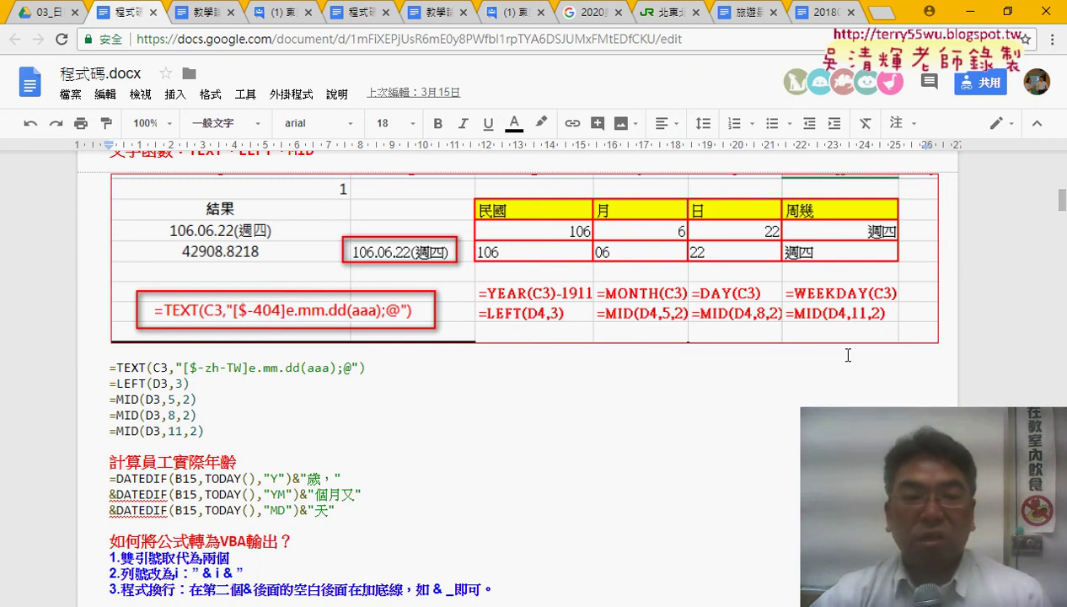
scroll(841, 350, down, 1)
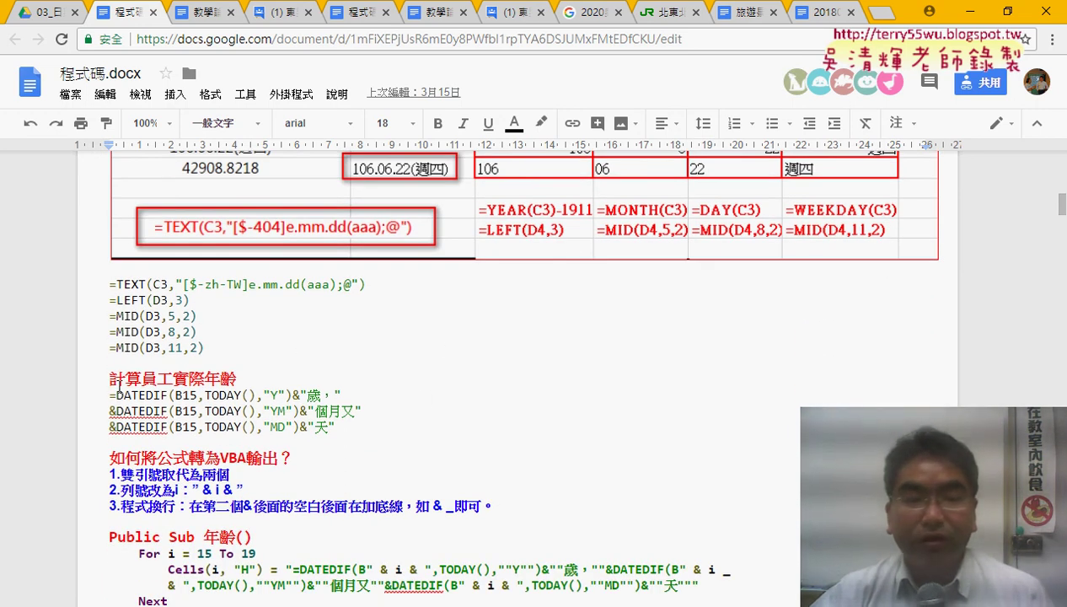
drag(111, 380, 252, 382)
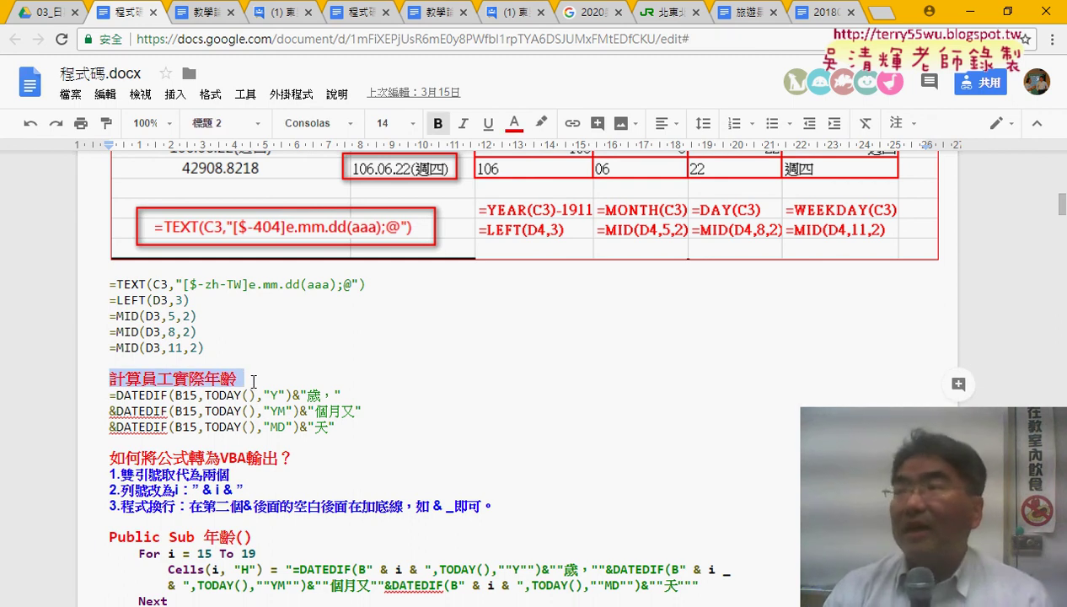